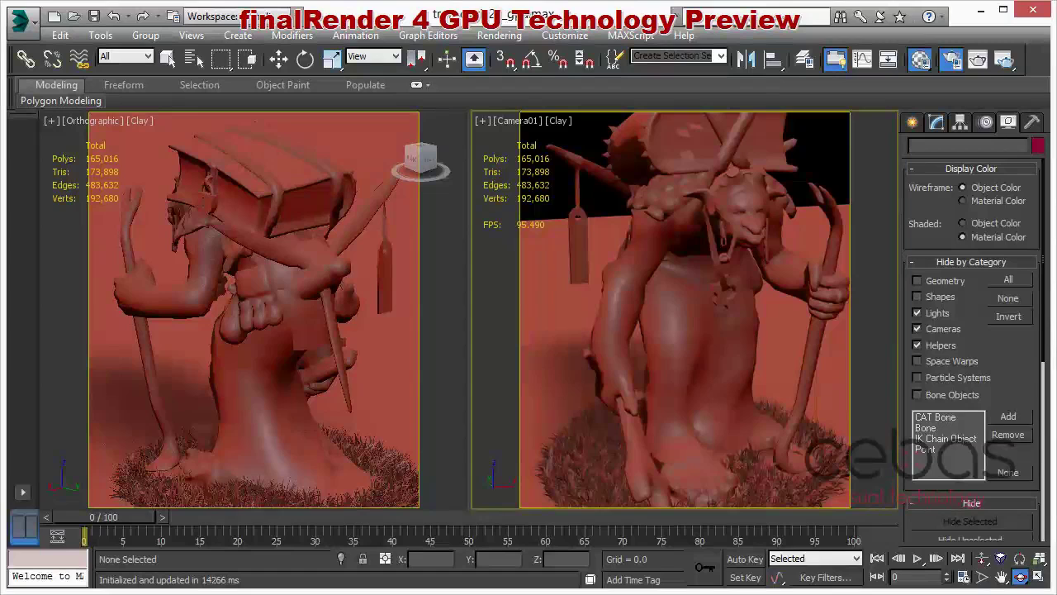
- Open Render Setup and launch the finalRender ActiveShade preview of the Camera01 view
key("F10")
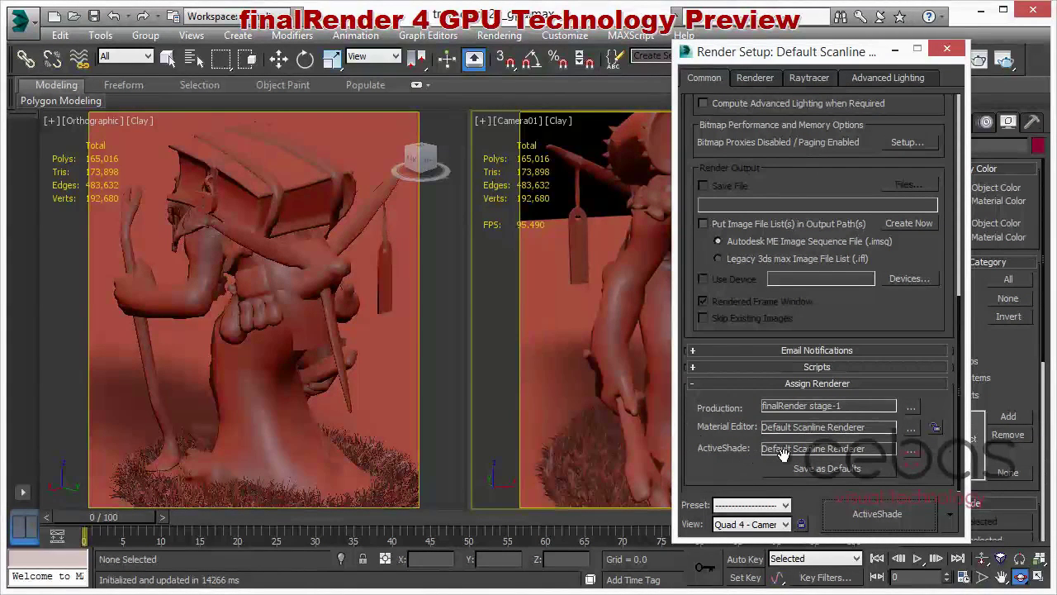
left_click(894, 517)
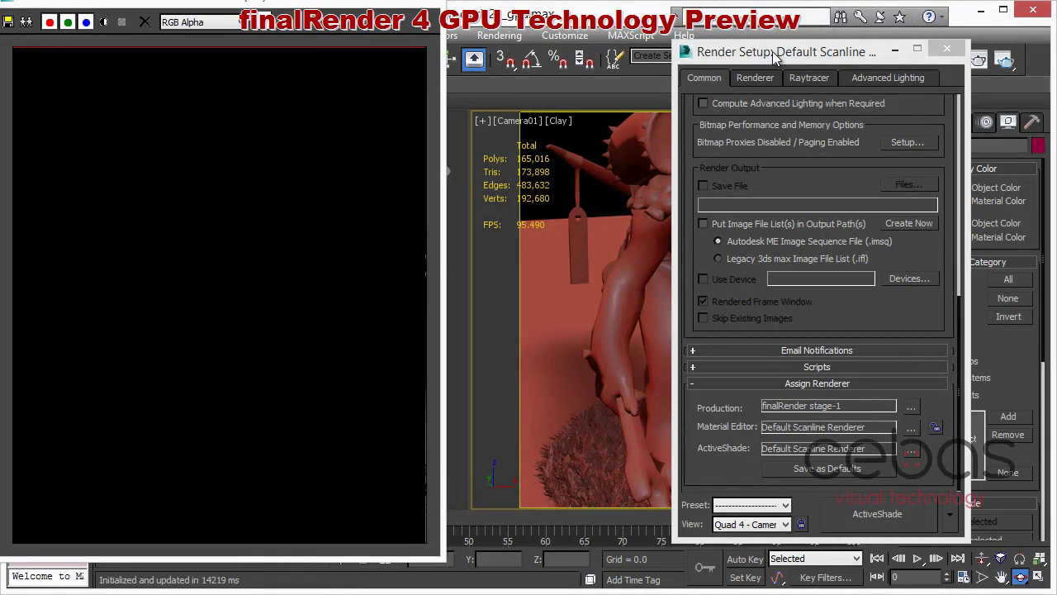
- Close Render Setup, then orbit and dolly Camera01 to face the goblin showing the whole figure
key("F10")
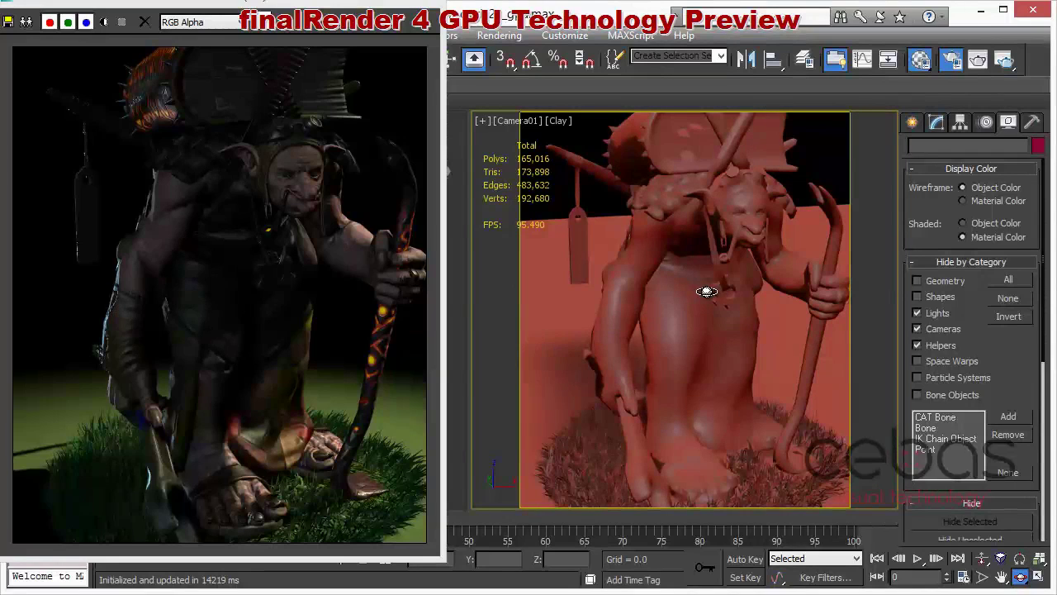
middle_click_drag(698, 293, 675, 292, "alt")
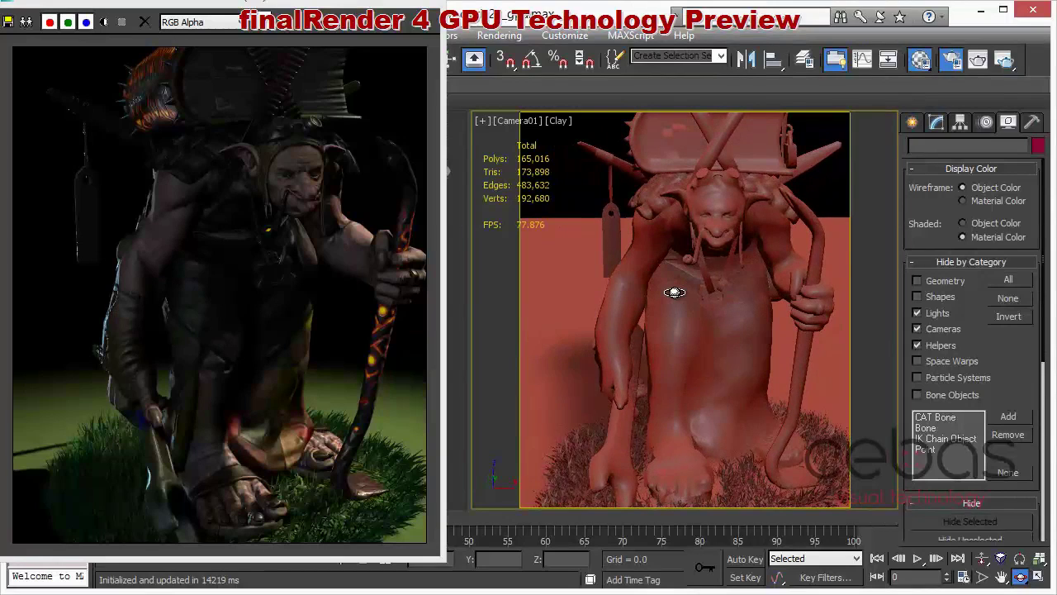
middle_click_drag(667, 292, 696, 295, "alt")
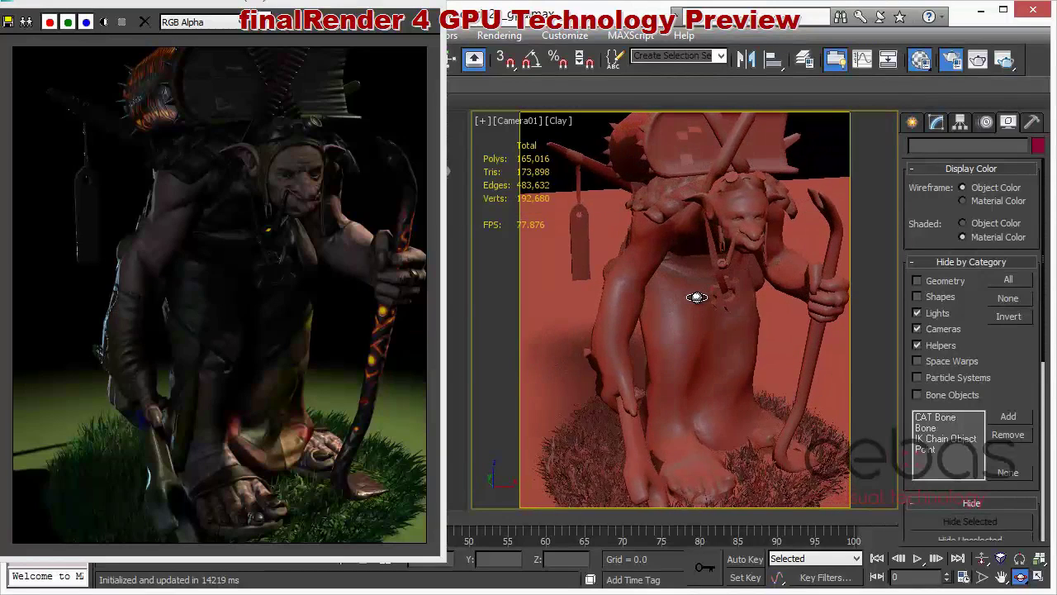
left_click(983, 562)
left_click_drag(694, 340, 691, 286)
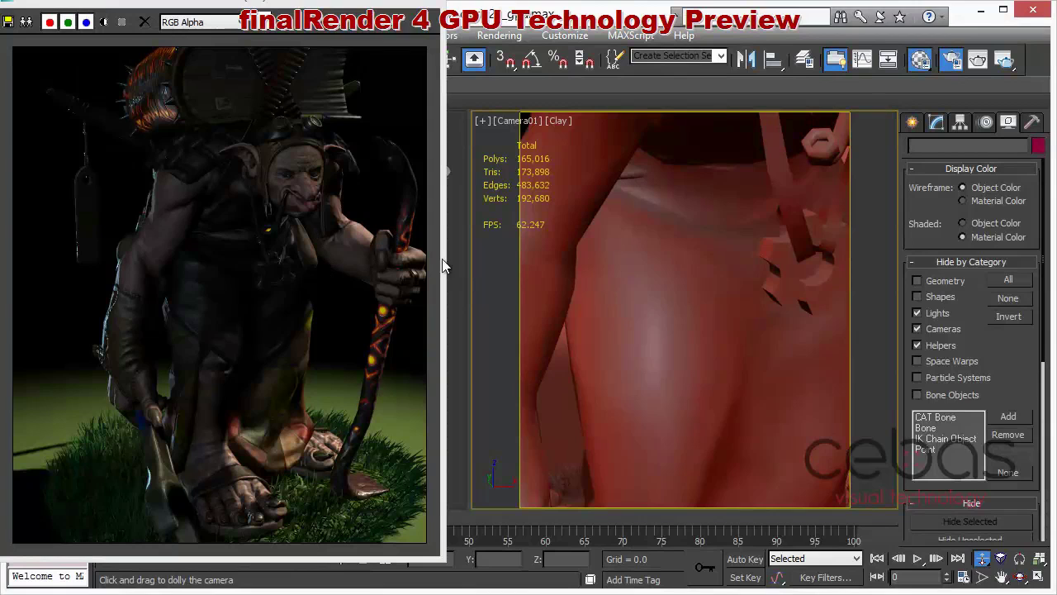
left_click_drag(677, 239, 670, 330)
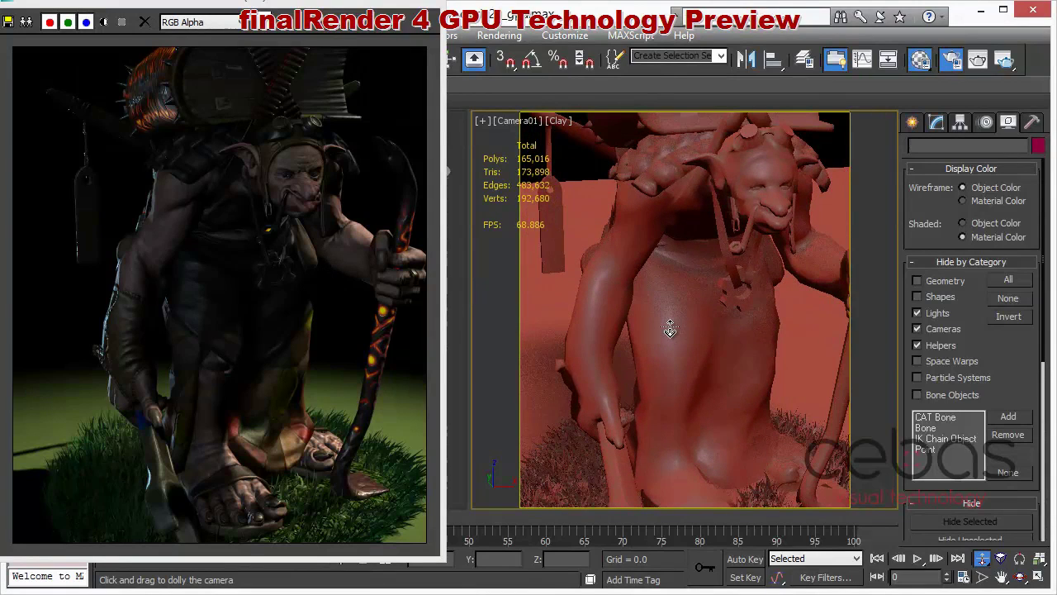
- Truck and dolly Camera01 in on the goblin's torso and select fullbody01 to refresh the preview
left_click(1004, 578)
left_click_drag(700, 320, 687, 348)
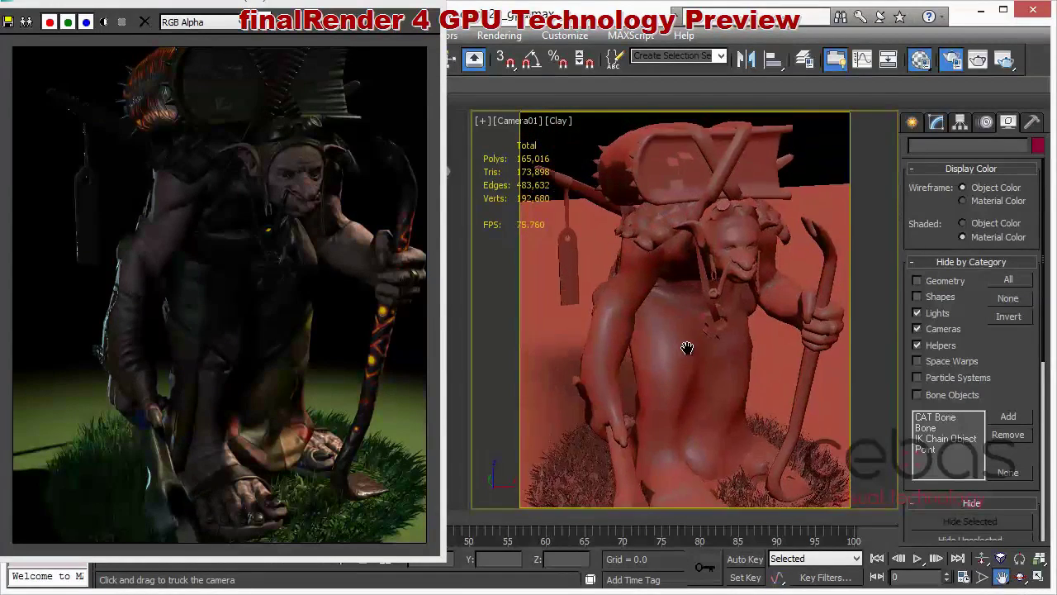
left_click(981, 558)
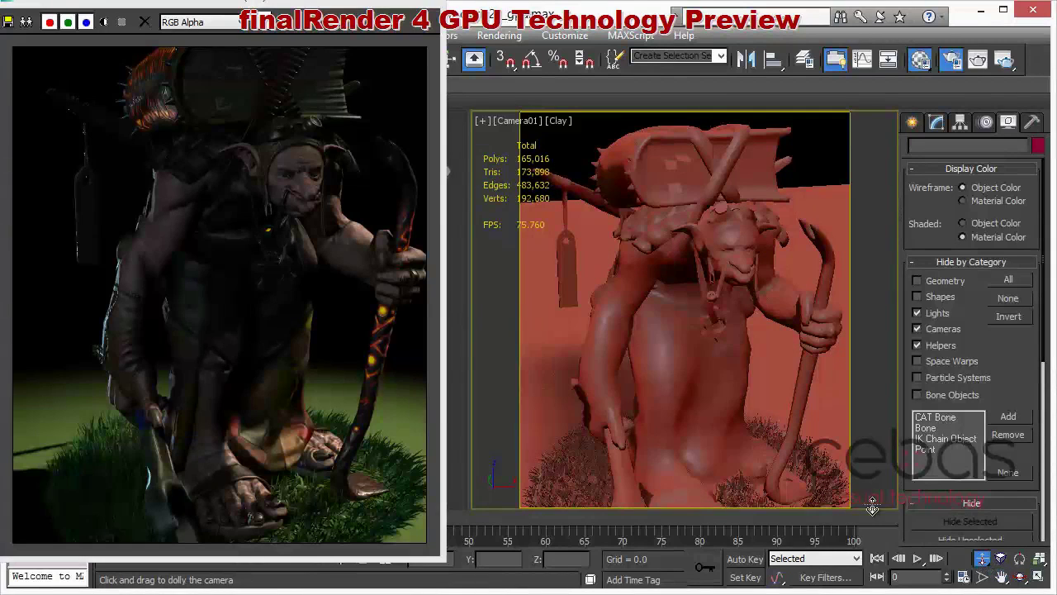
left_click_drag(677, 366, 677, 358)
middle_click_drag(699, 361, 694, 292)
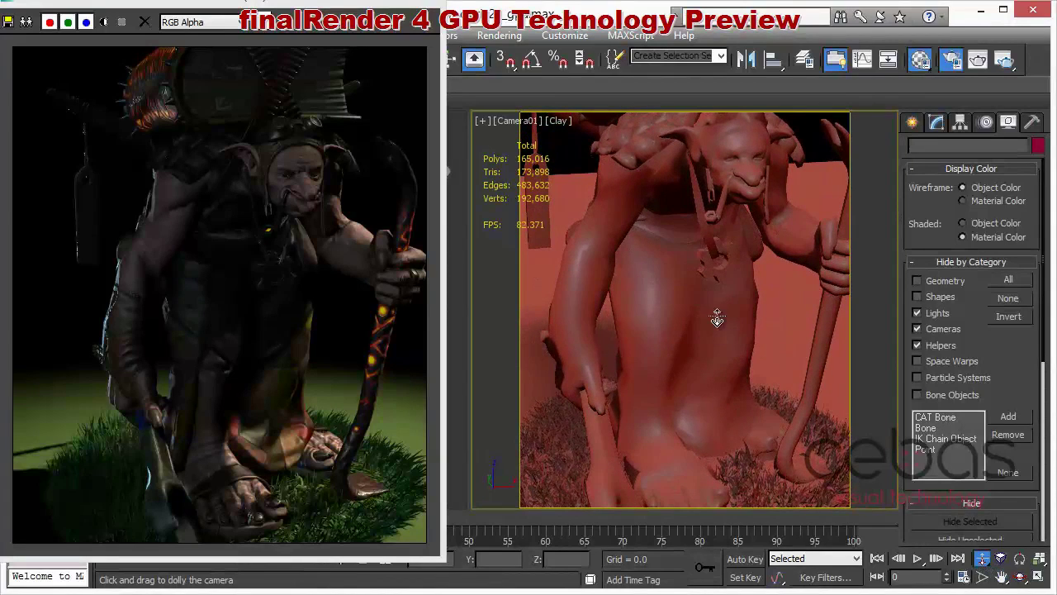
left_click_drag(696, 271, 697, 276)
middle_click_drag(694, 264, 701, 330)
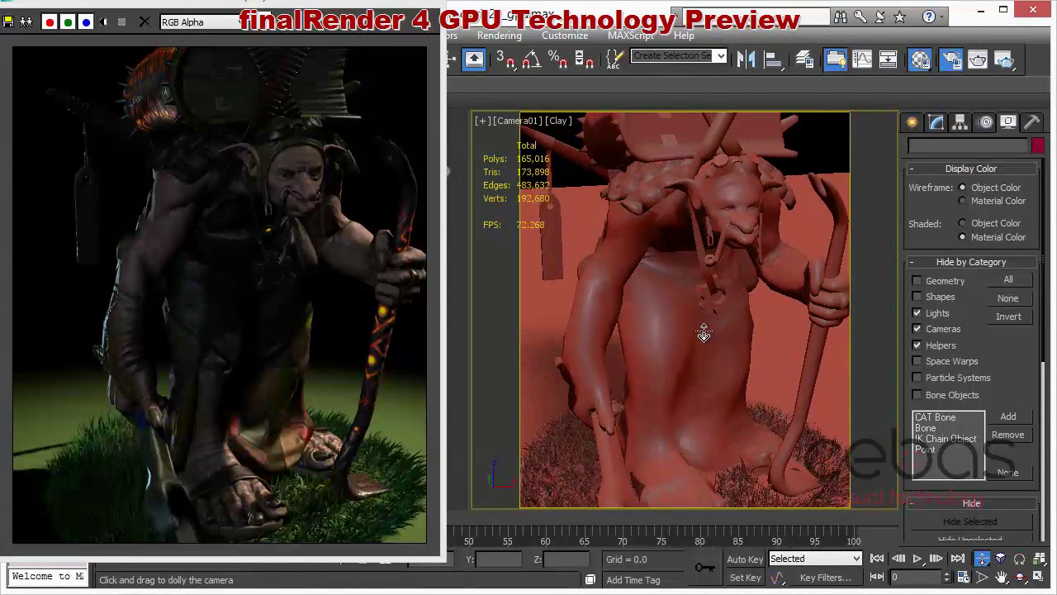
left_click_drag(680, 342, 680, 336)
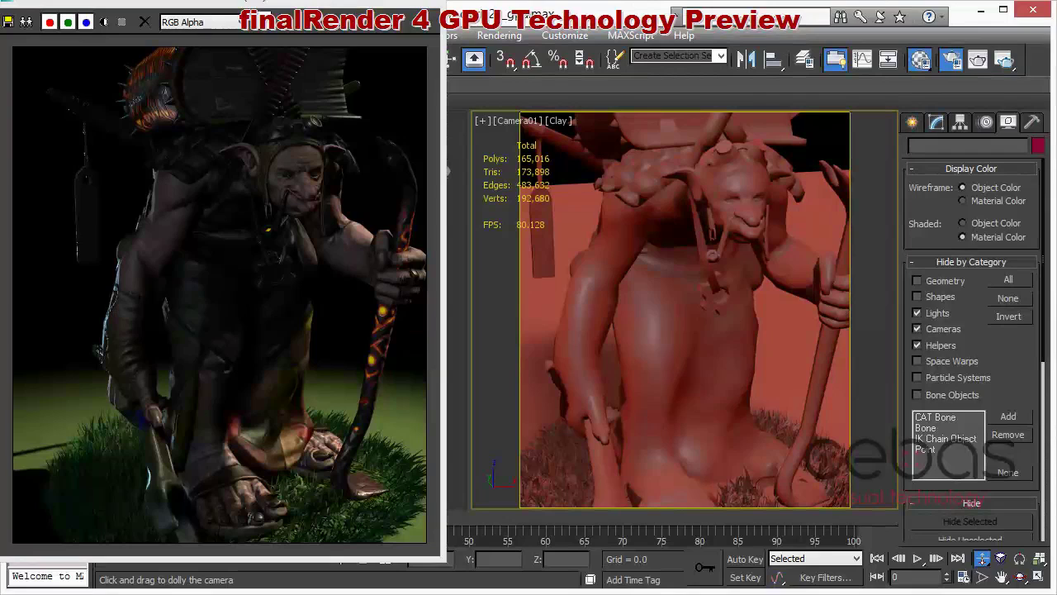
left_click(663, 296)
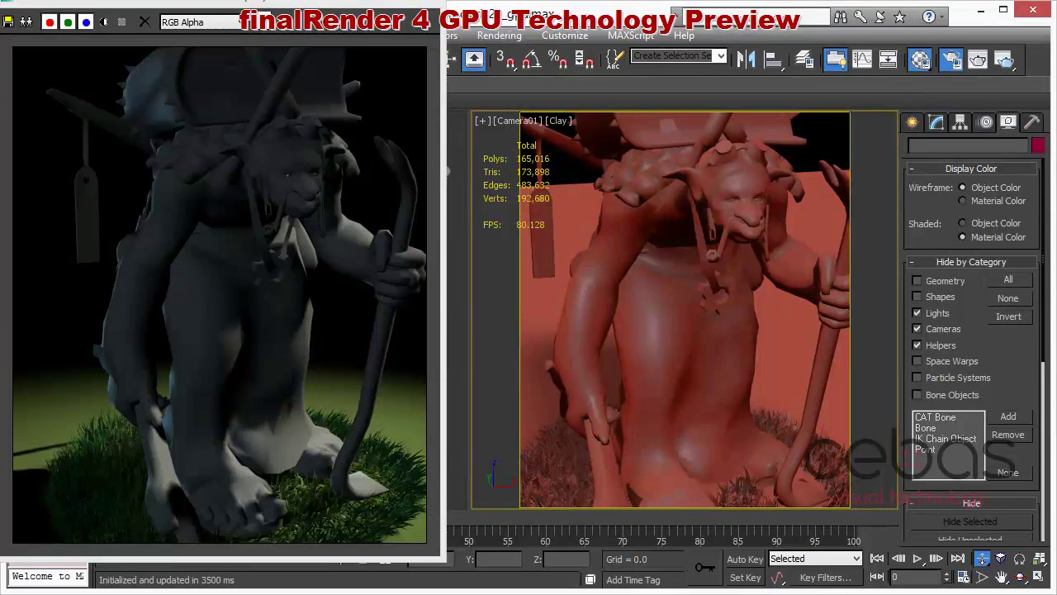
left_click(670, 233)
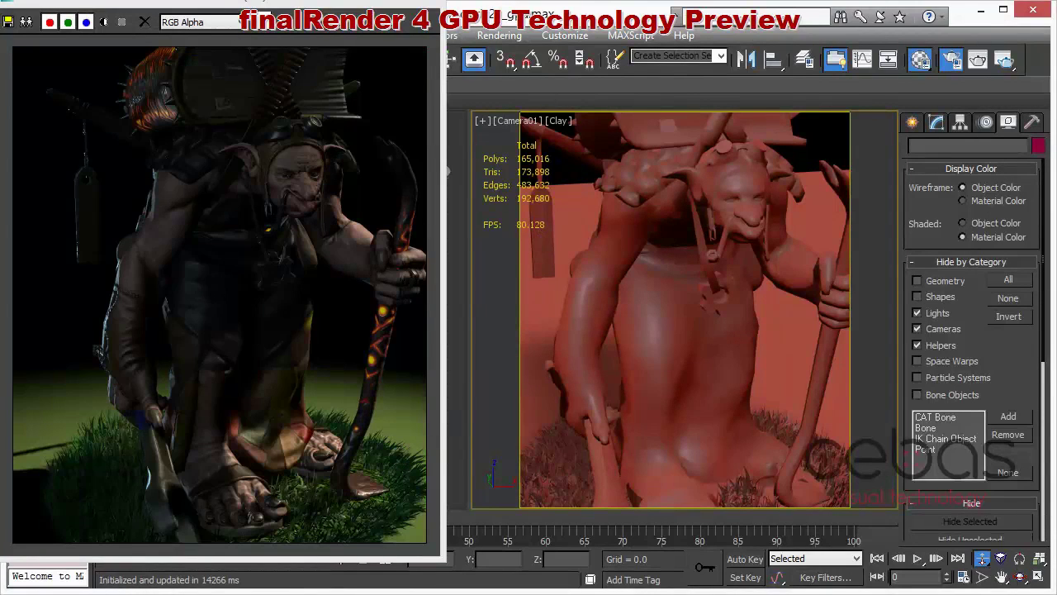
- Close the old preview window, assign NVIDIA iray as the ActiveShade renderer, and start its preview
key("F10")
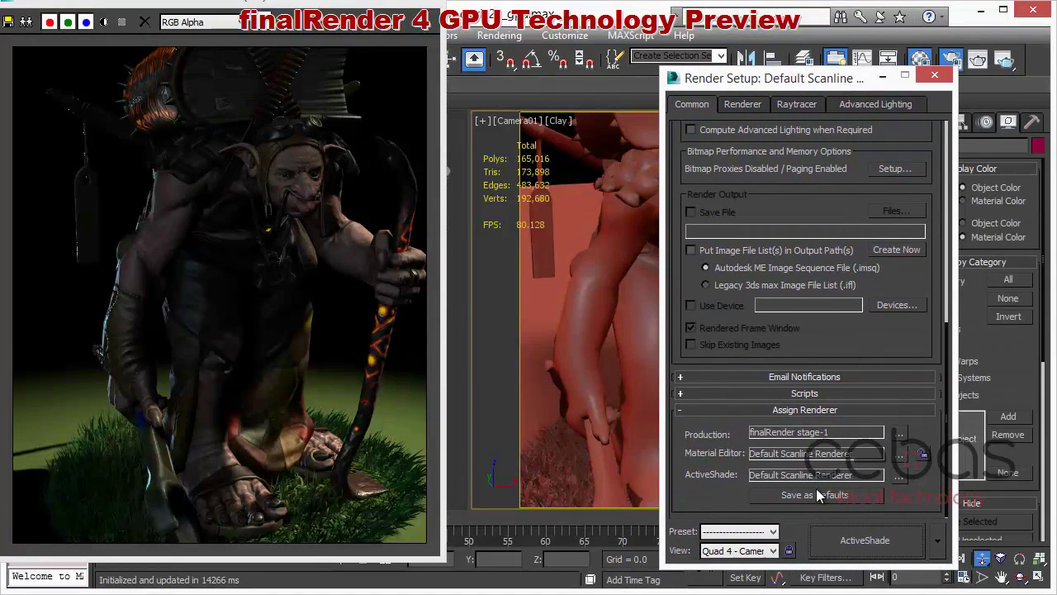
left_click(426, 2)
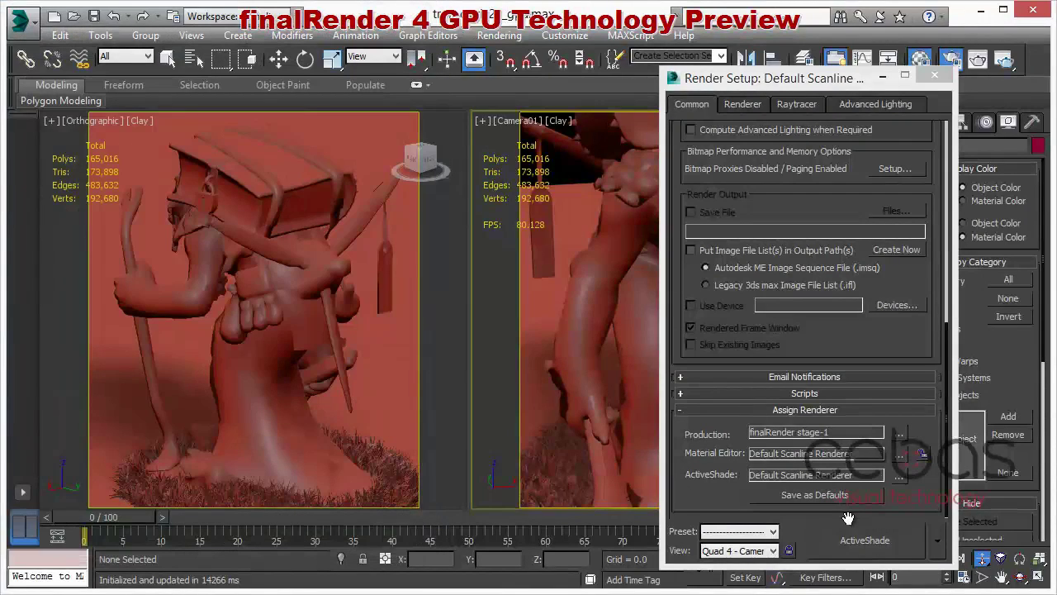
left_click(900, 476)
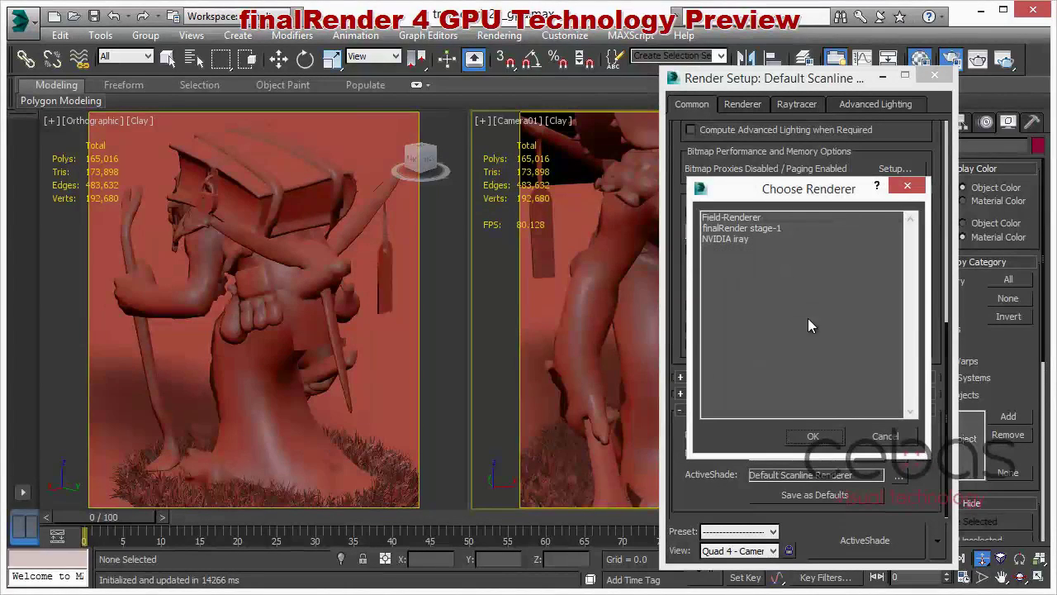
left_click(772, 240)
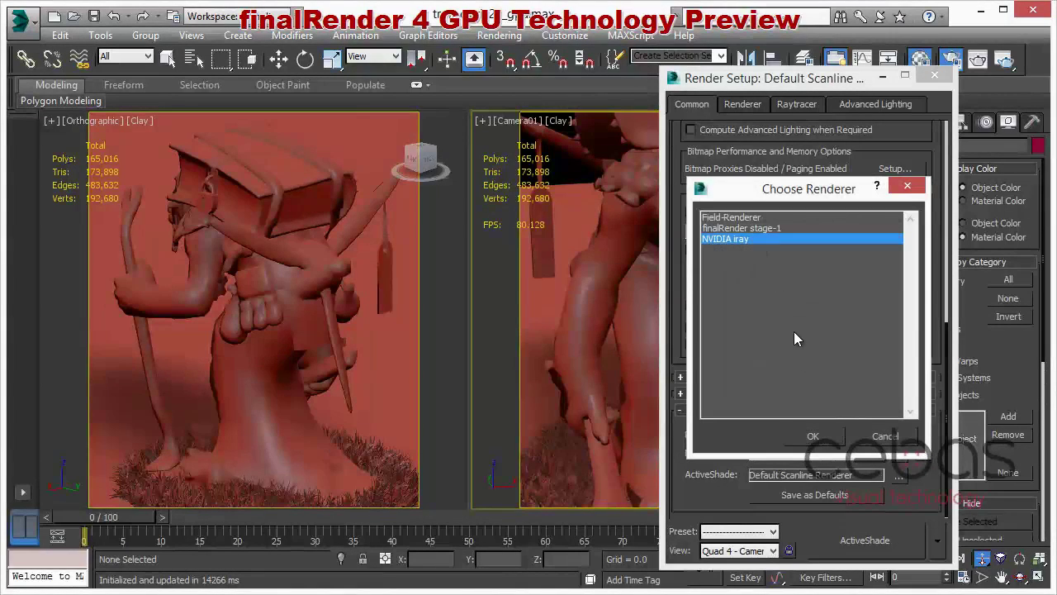
left_click(825, 431)
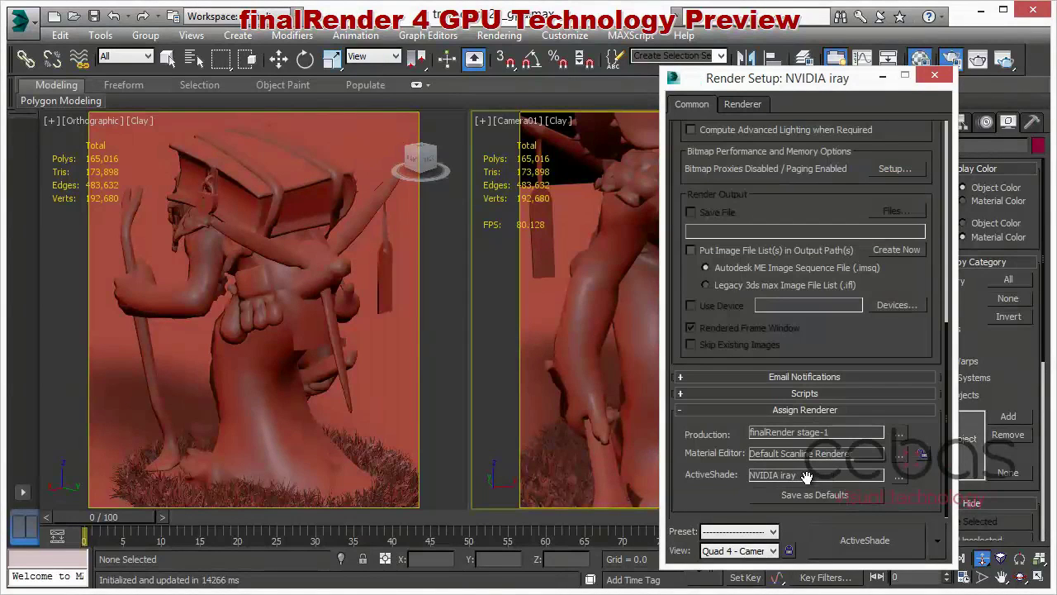
left_click(882, 542)
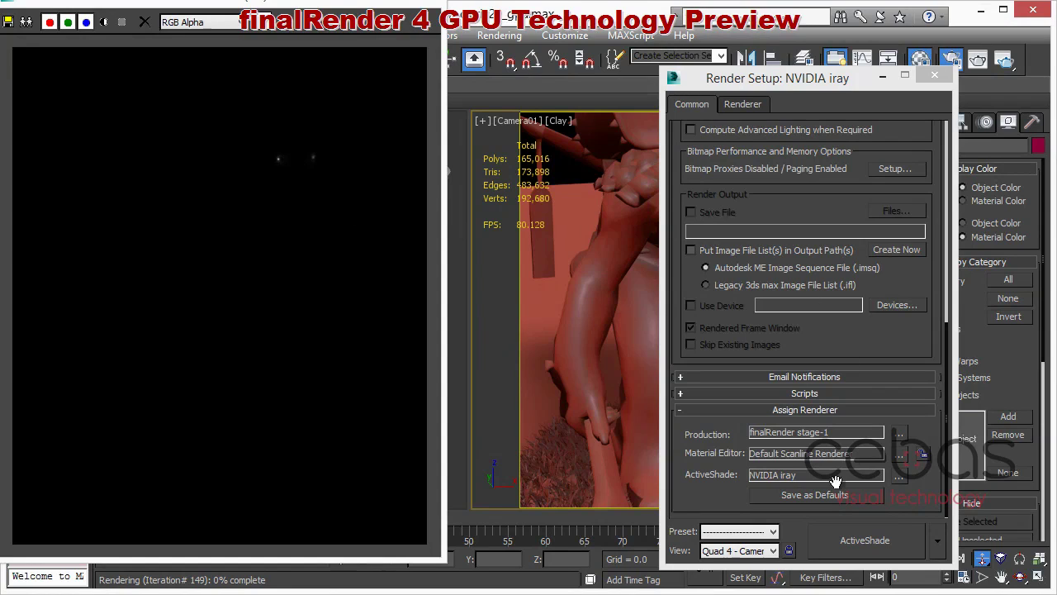
left_click(424, 2)
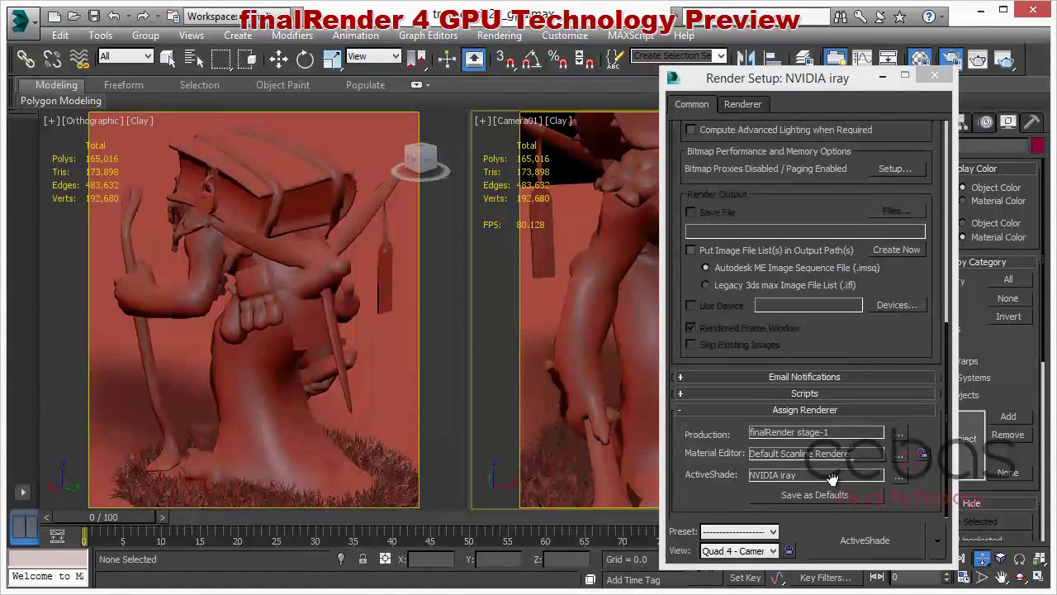
- Switch the ActiveShade renderer back to Default Scanline Renderer and start its live preview
left_click(898, 475)
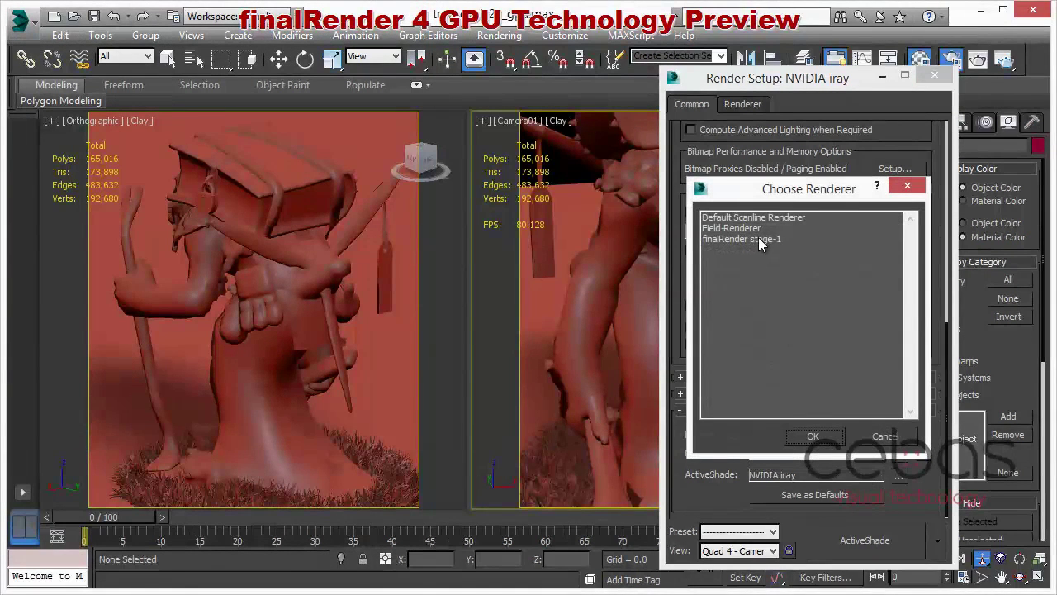
left_click(791, 218)
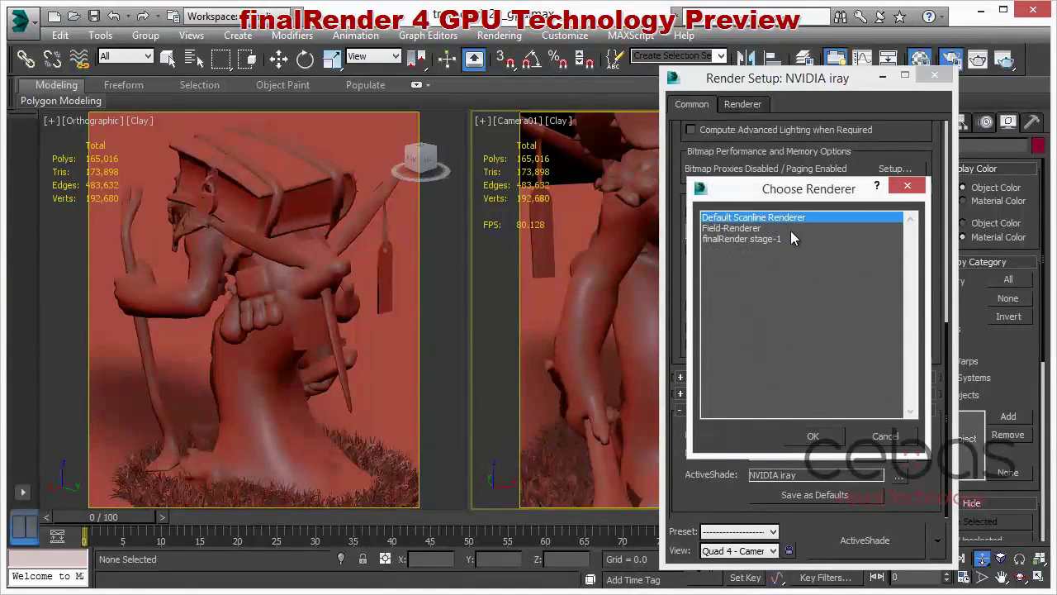
left_click(816, 435)
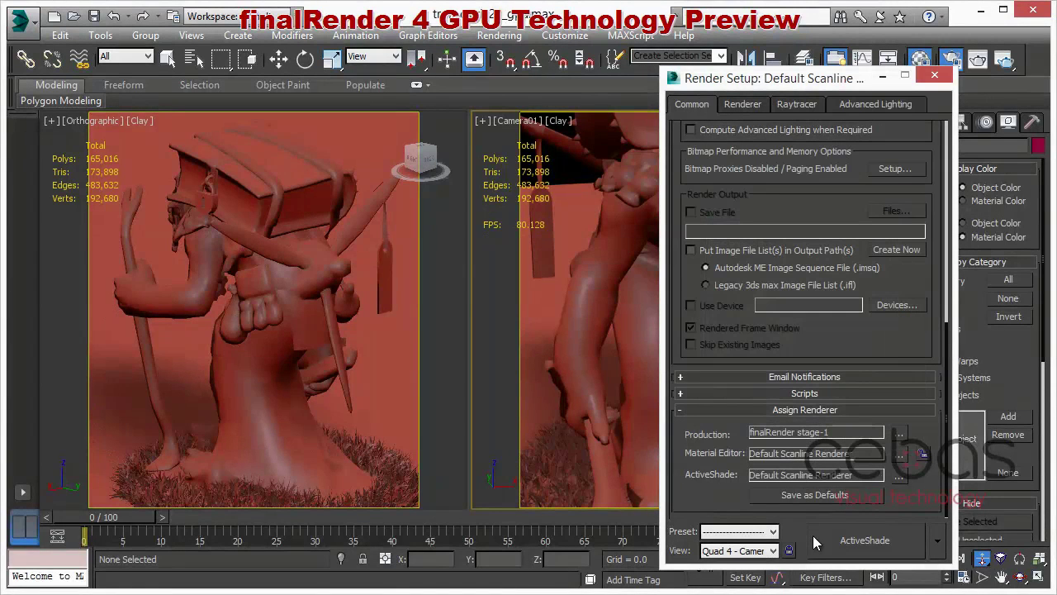
left_click(864, 541)
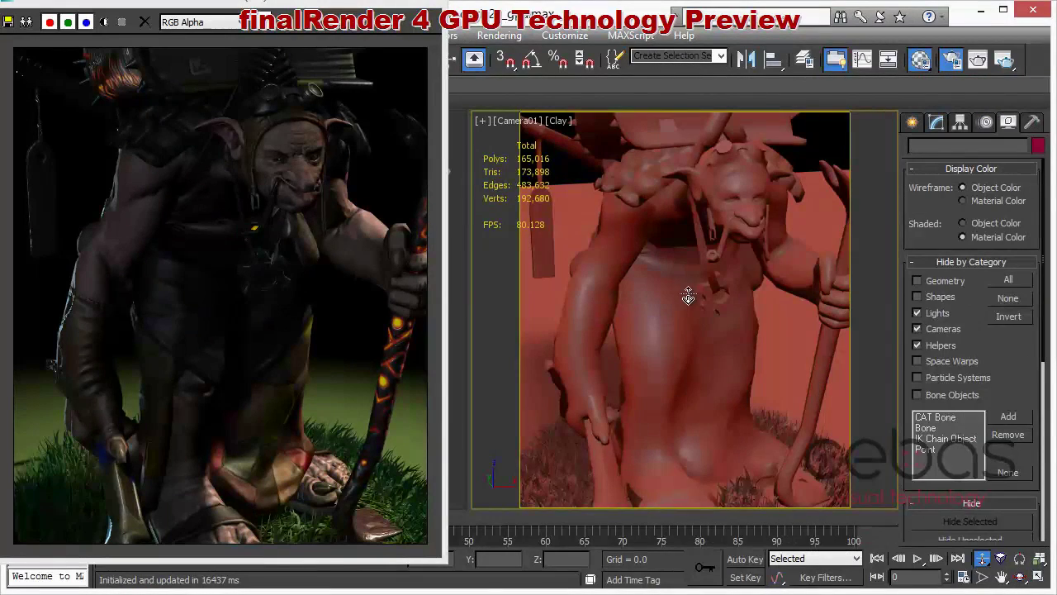
- Dolly Camera01 back to frame the whole goblin, then close the preview window
left_click_drag(689, 295, 687, 318)
left_click_drag(683, 260, 690, 293)
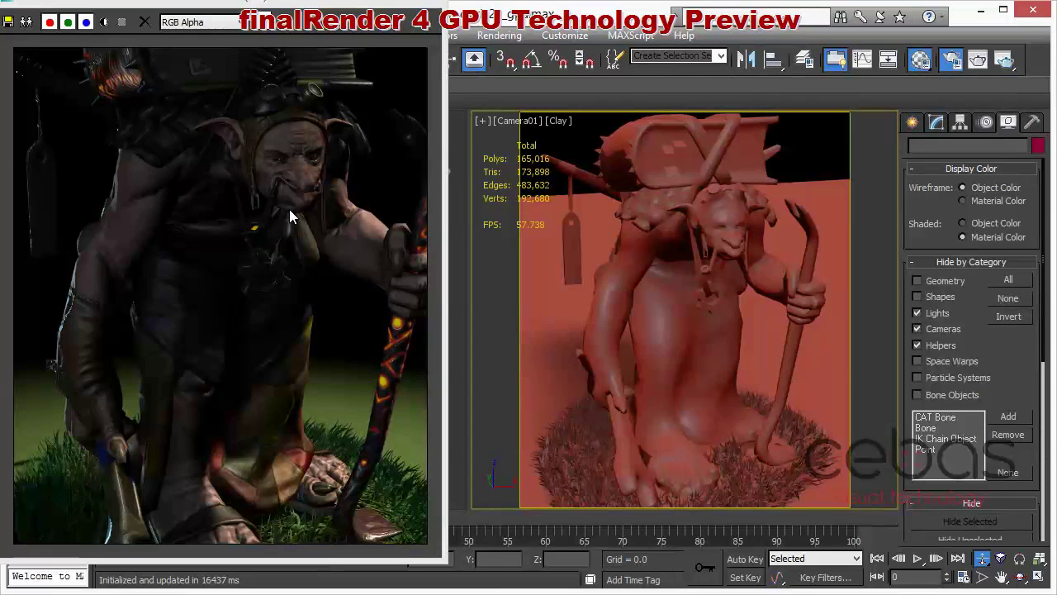
left_click(426, 1)
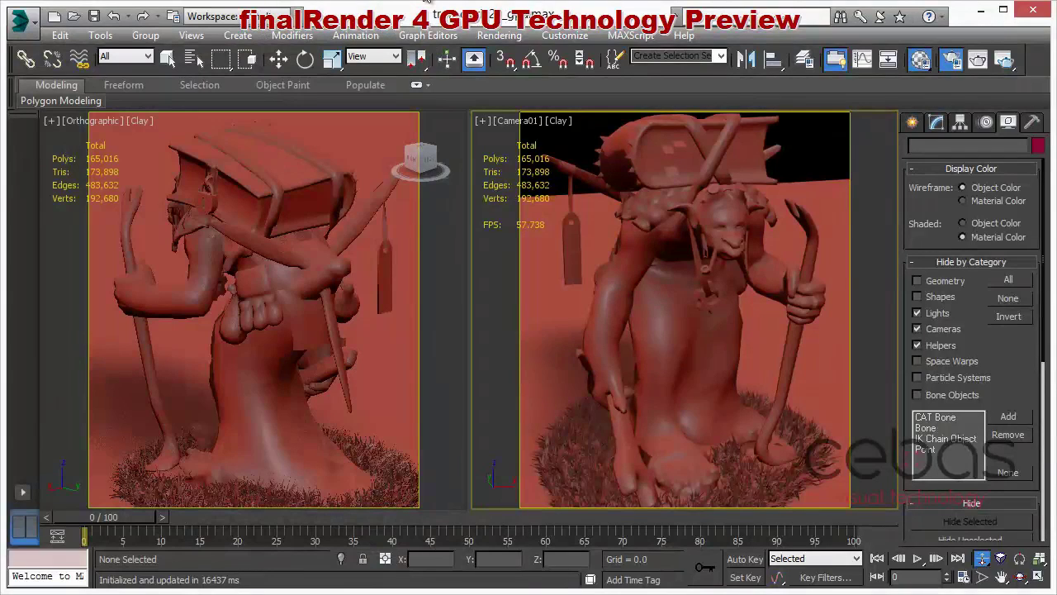
- In Render Setup, choose finalRender stage-1 as the ActiveShade renderer and launch its preview
key("F10")
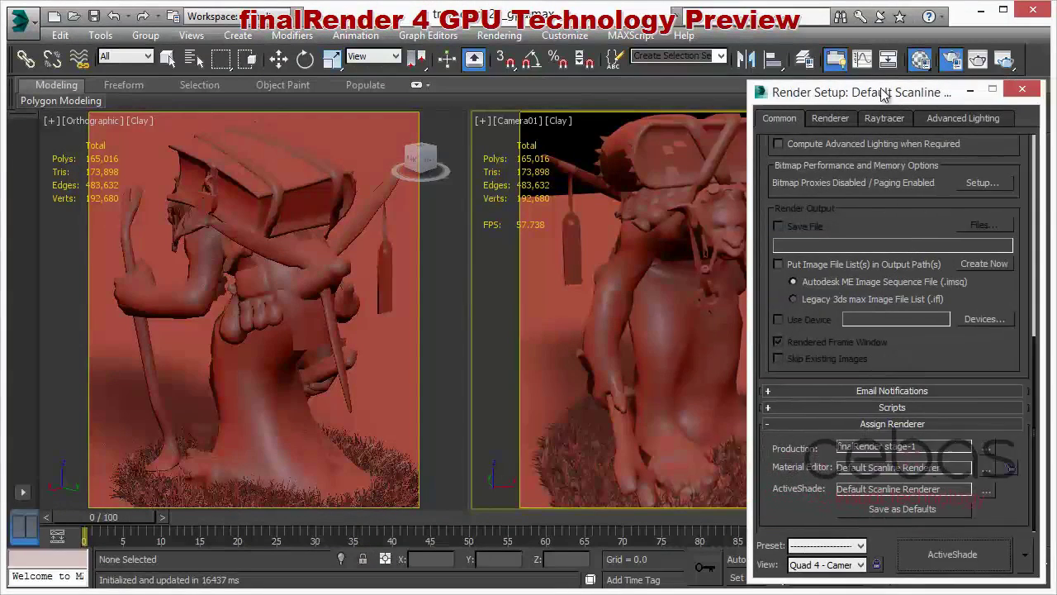
left_click_drag(915, 73, 832, 73)
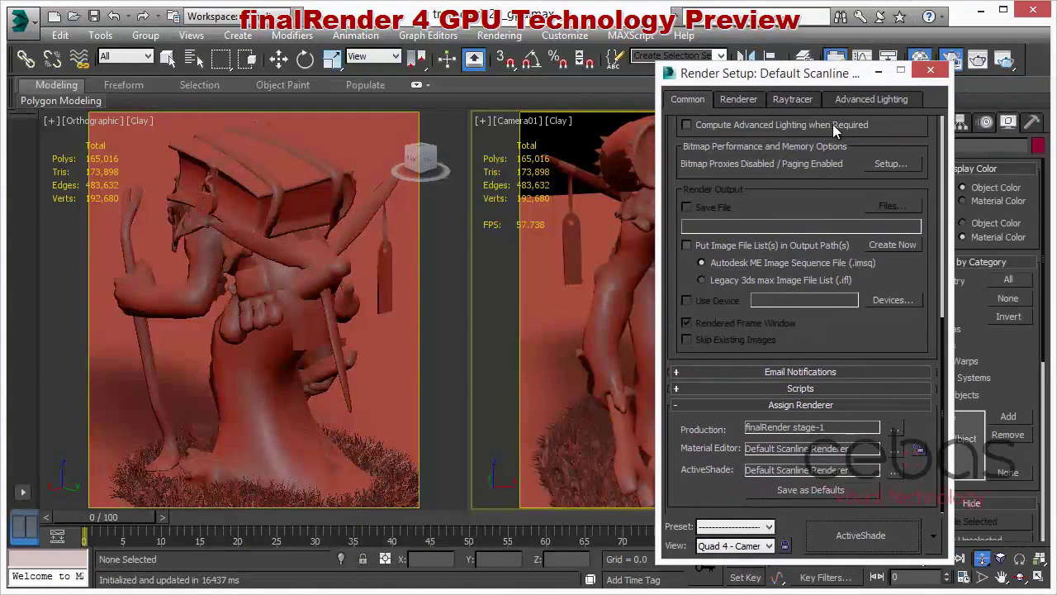
left_click(894, 470)
left_click(764, 223)
double_click(763, 223)
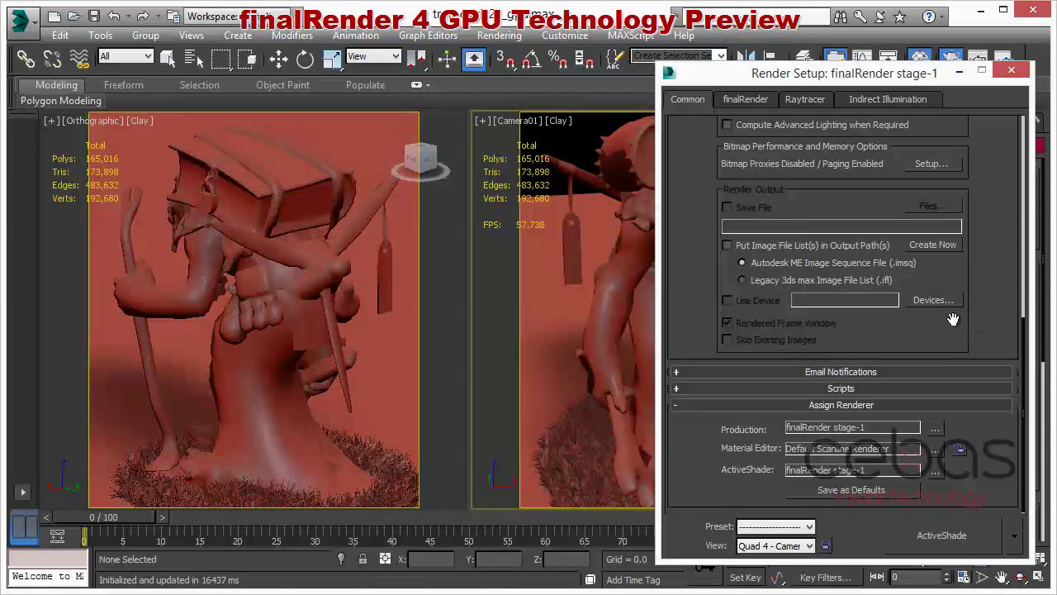
left_click(949, 540)
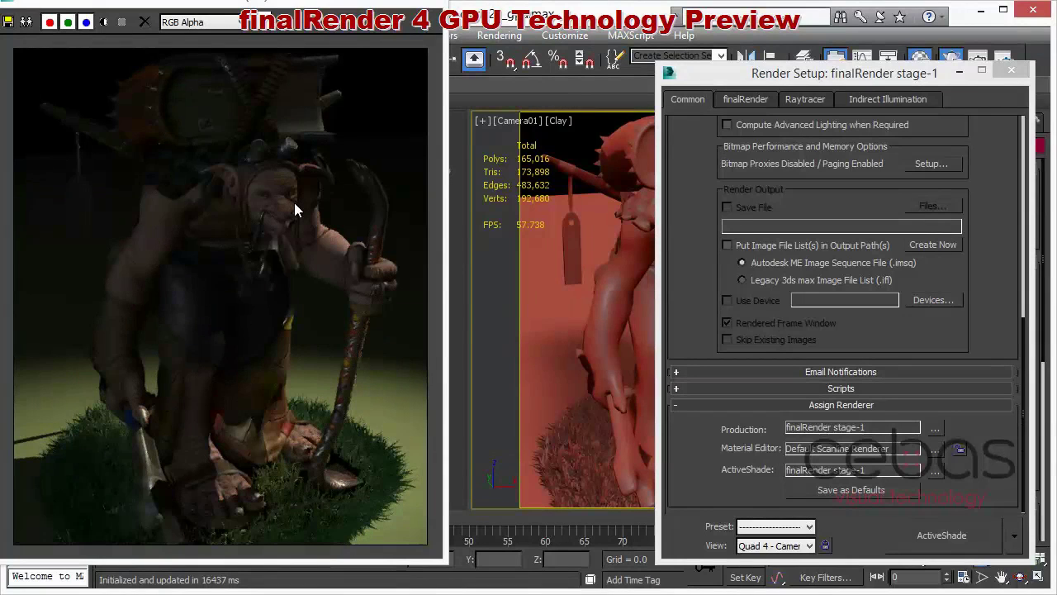
- Close Render Setup and orbit and dolly Camera01 in close on the goblin's foot and grass
left_click(1011, 71)
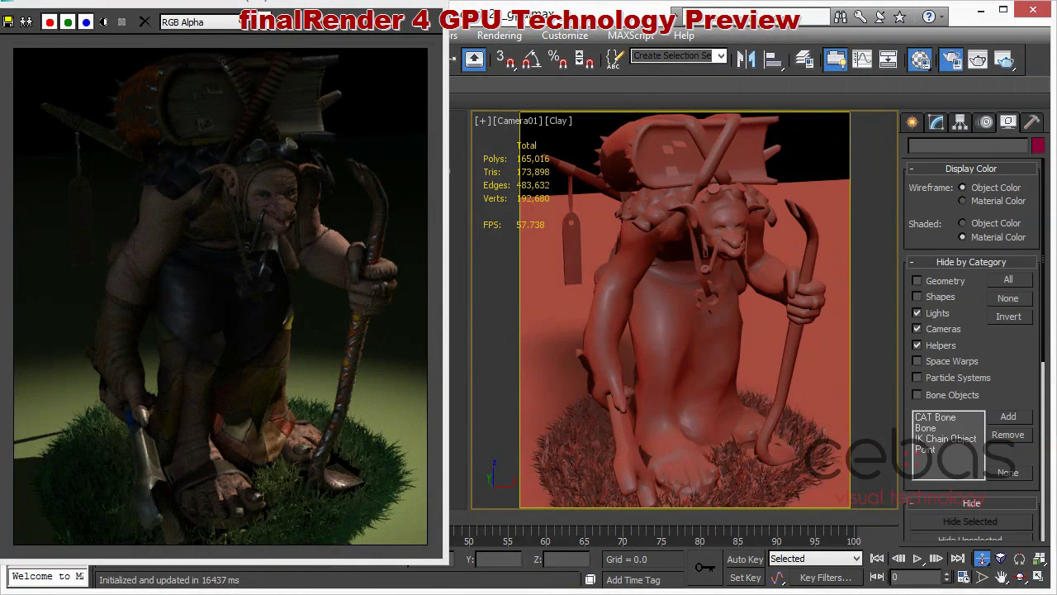
left_click(1020, 577)
left_click_drag(685, 331, 668, 366)
left_click(981, 559)
left_click_drag(689, 297, 687, 243)
left_click_drag(655, 300, 646, 240)
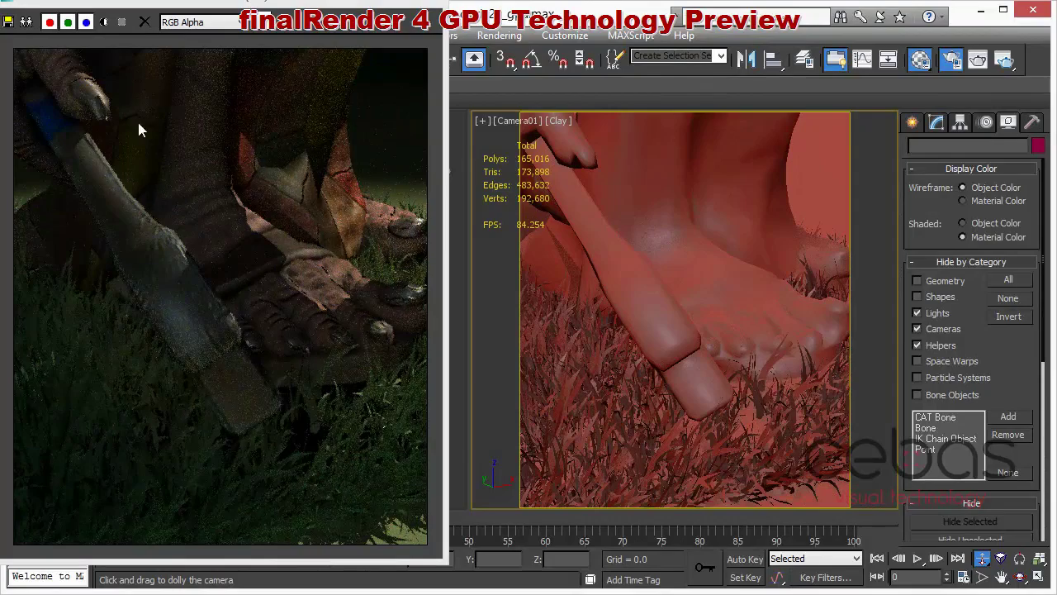
left_click_drag(708, 288, 725, 402)
left_click_drag(696, 345, 651, 355)
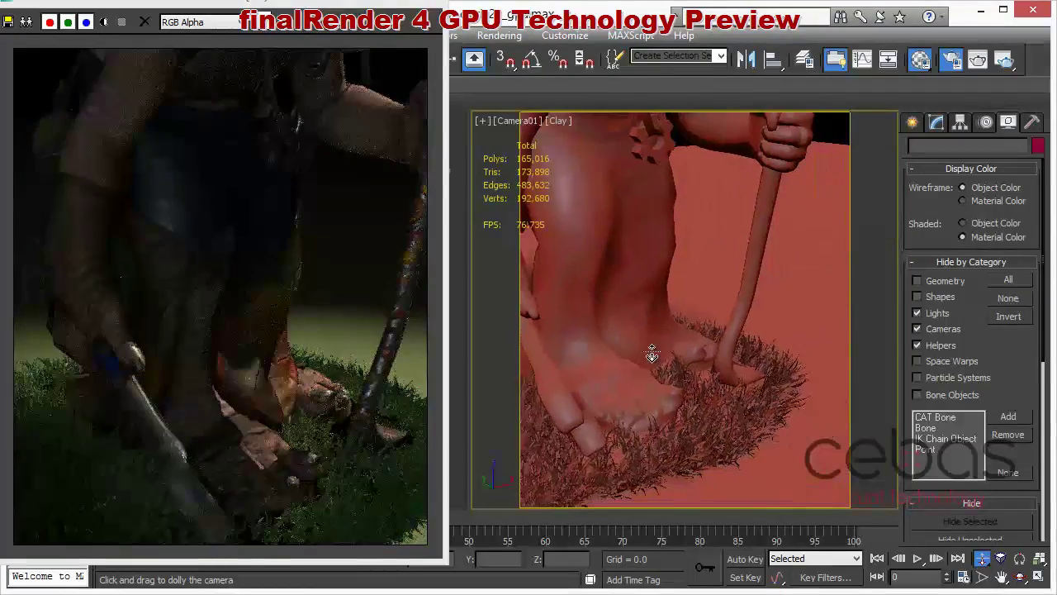
left_click_drag(713, 369, 685, 358)
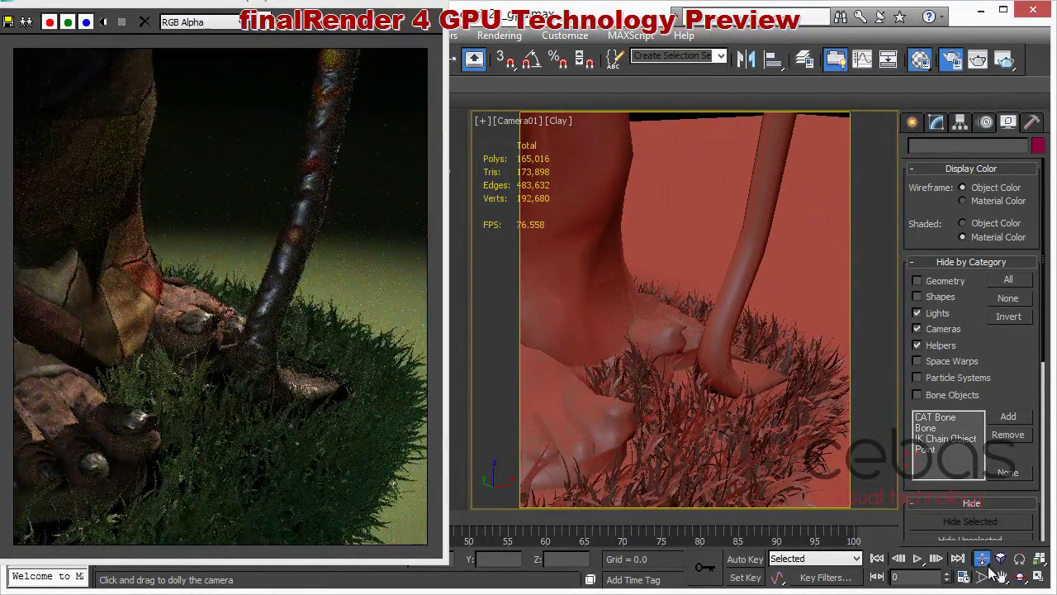
- Orbit around the goblin's feet, then dolly back to show the whole figure on the grass
left_click(1021, 578)
left_click_drag(734, 332, 708, 375)
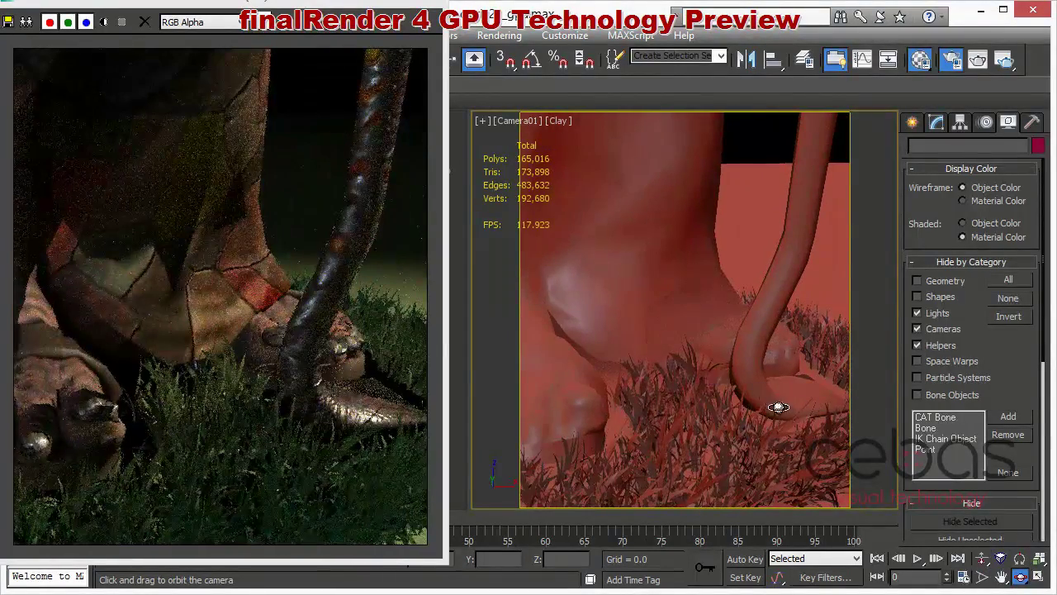
left_click(981, 558)
left_click_drag(661, 325, 727, 416)
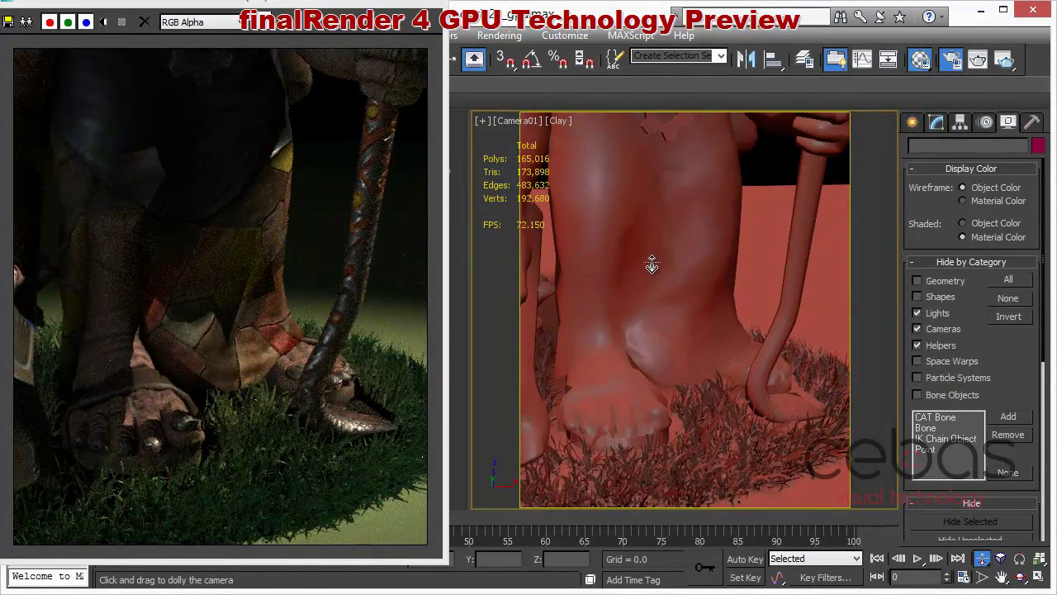
left_click_drag(663, 264, 703, 455)
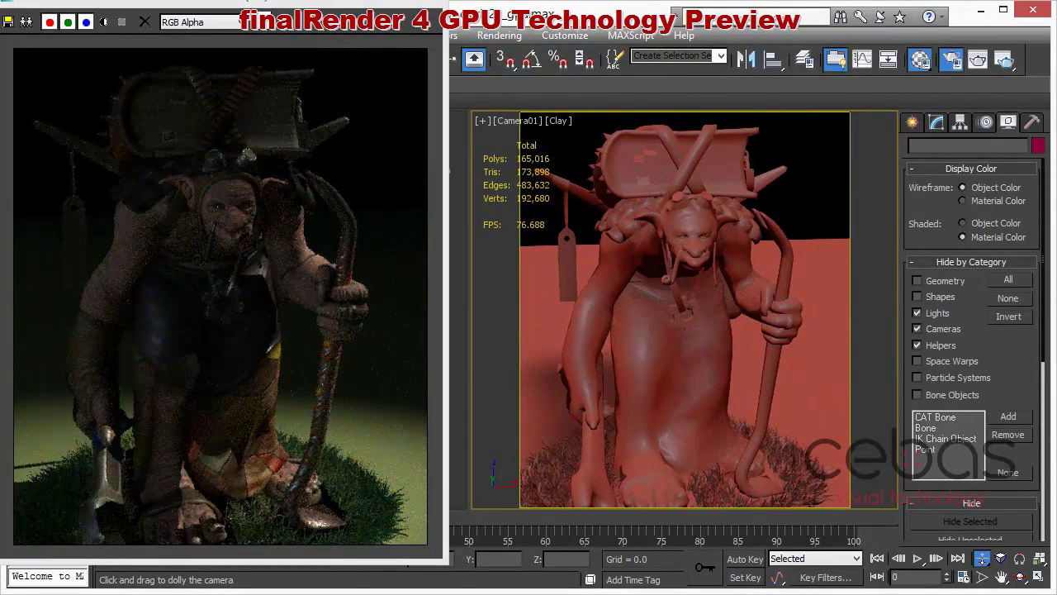
- Enable global illumination on the Indirect Illumination tab of Render Setup
key("F10")
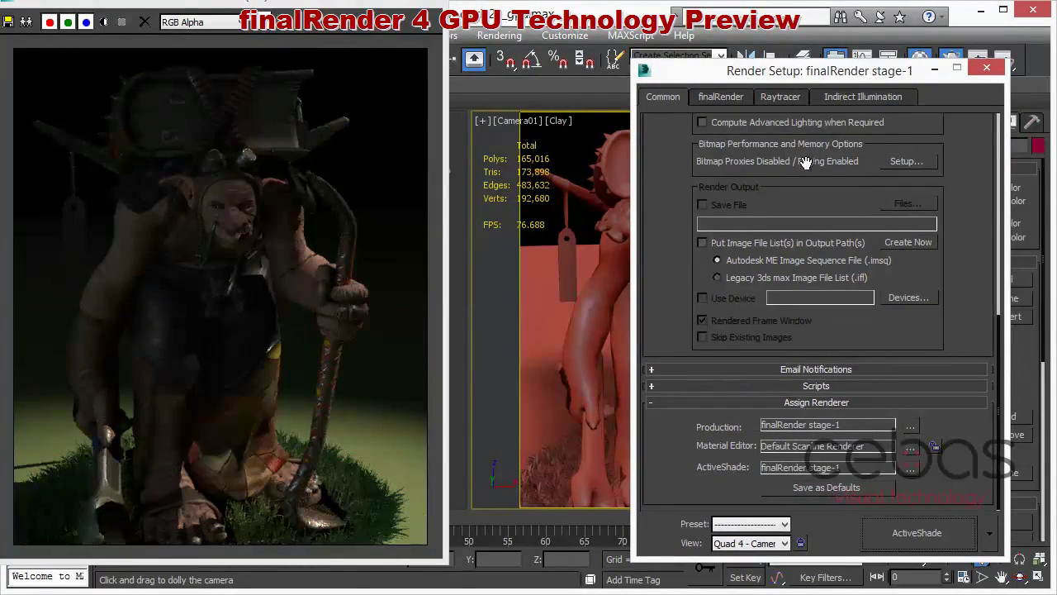
left_click(826, 96)
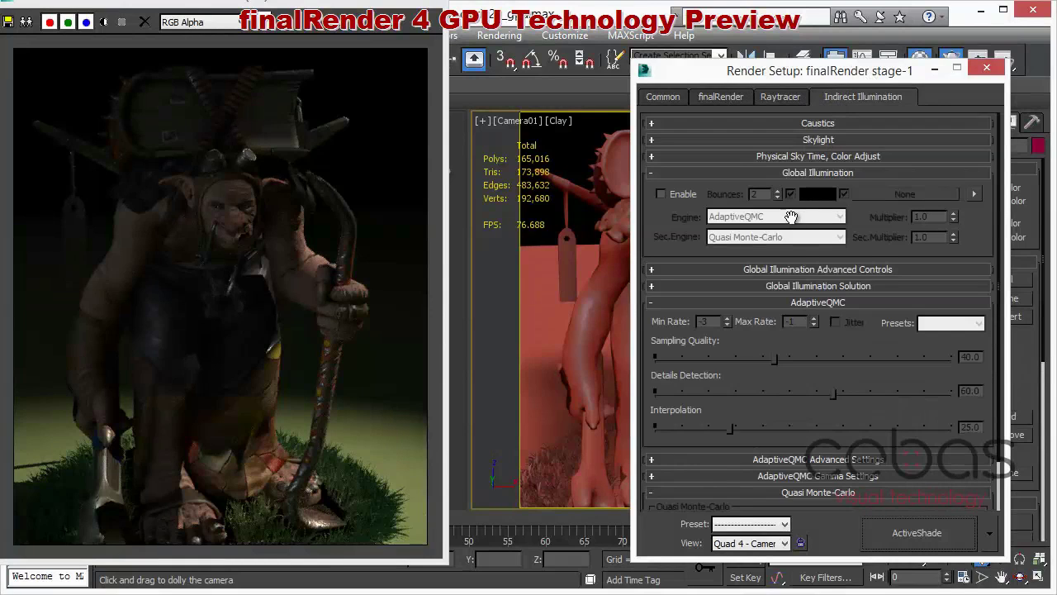
left_click(684, 195)
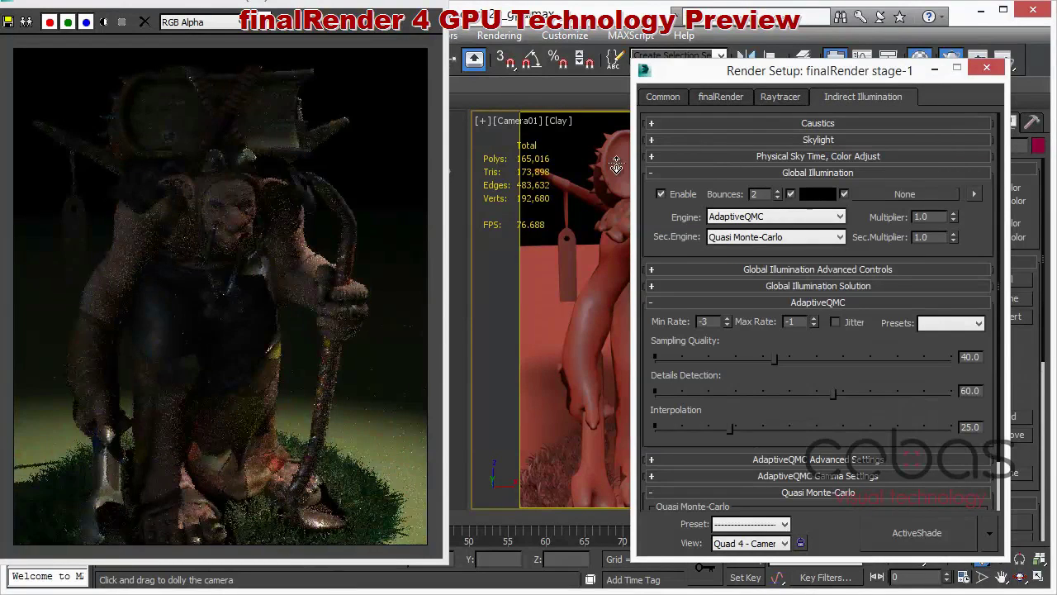
- Set Sky Type to Physical Sky with Show Sky In Env. at 0.5, then close Render Setup
left_click(655, 139)
left_click(789, 165)
left_click(762, 191)
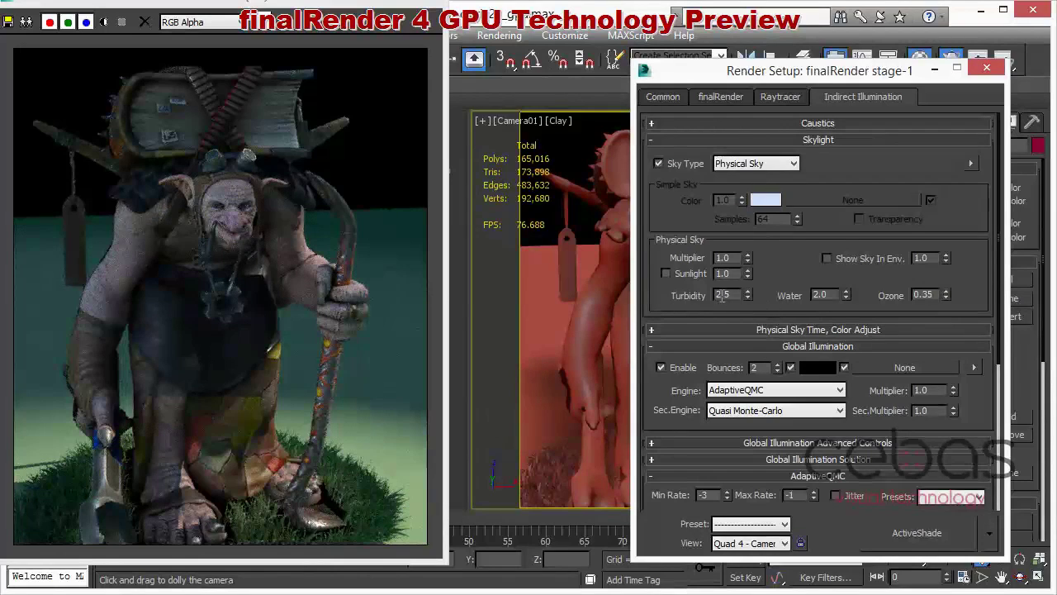
left_click(827, 258)
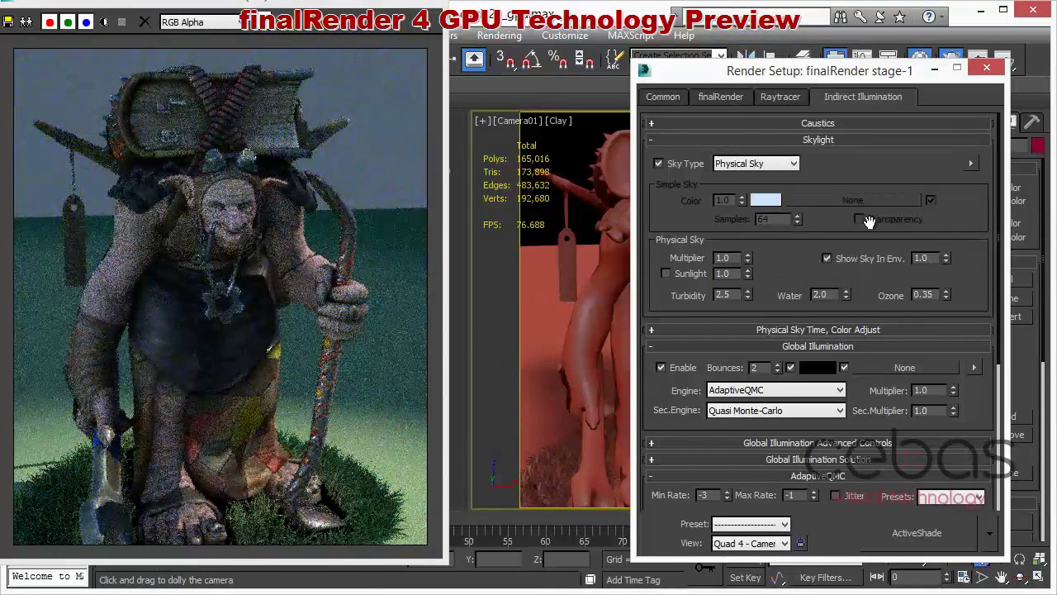
type("0.5")
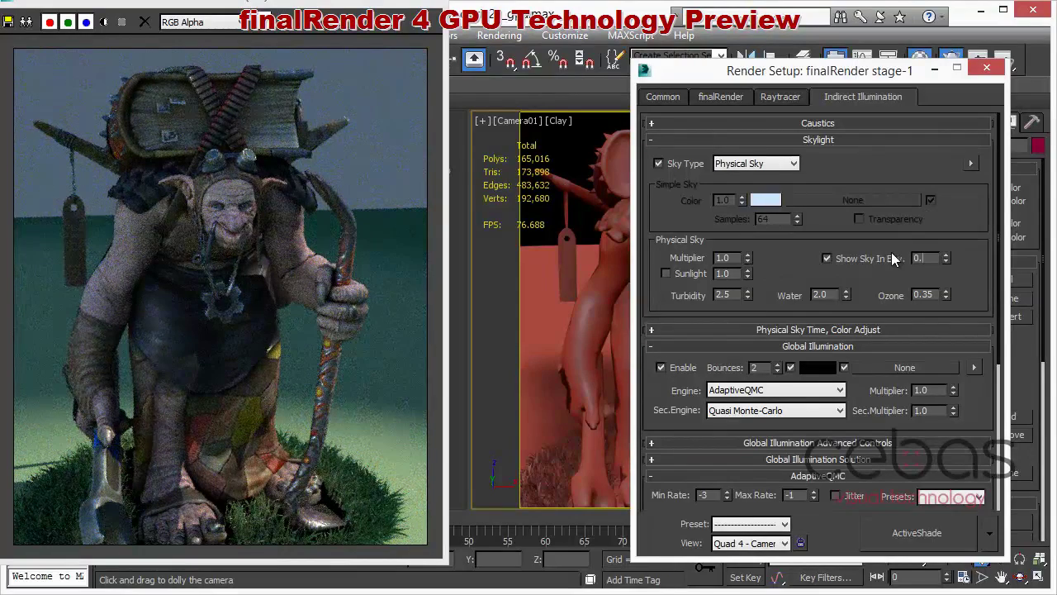
key("Return")
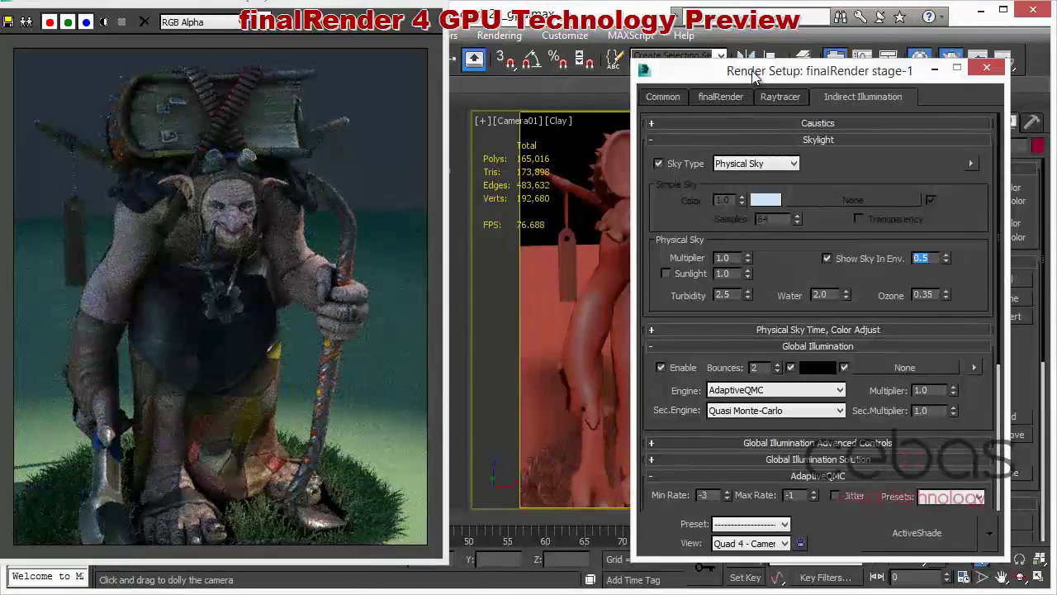
left_click_drag(753, 73, 1056, 83)
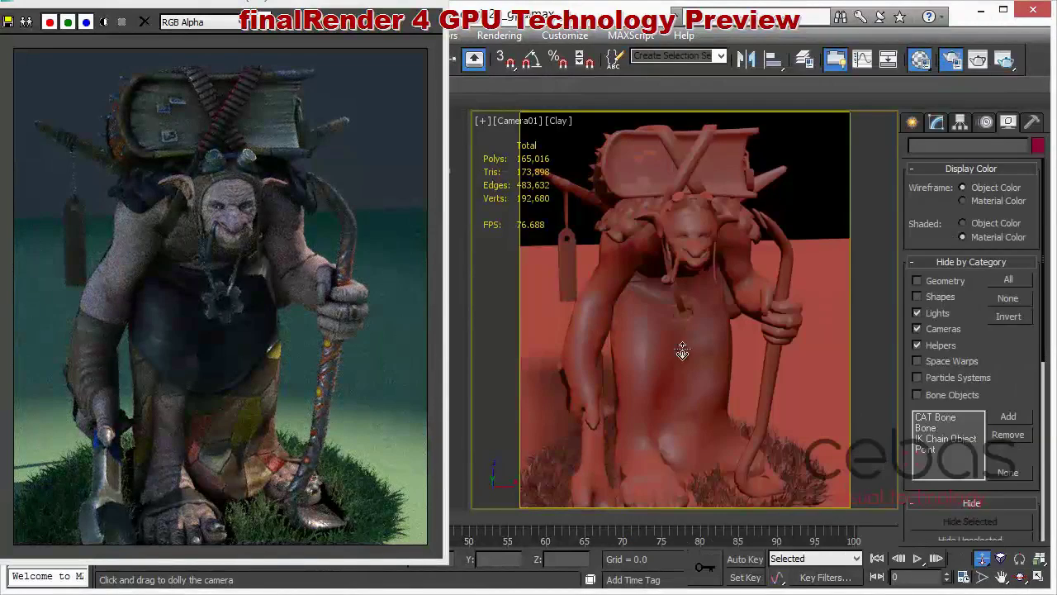
- Orbit to a side view of the goblin, then set Physical Sky Hours to 12 in Time, Color Adjust
left_click(1020, 576)
left_click_drag(642, 316, 716, 322)
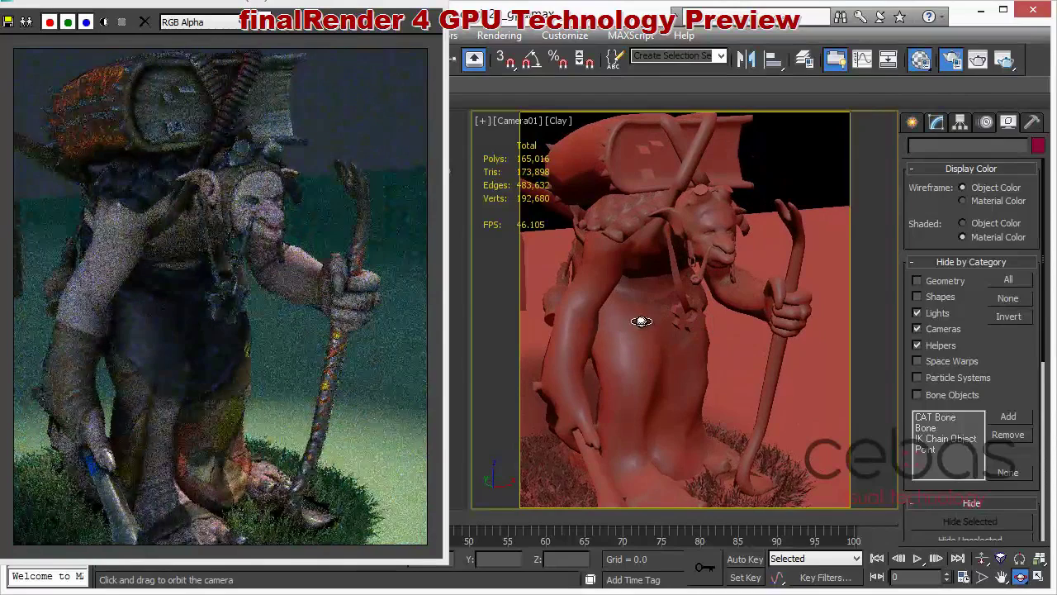
key("F10")
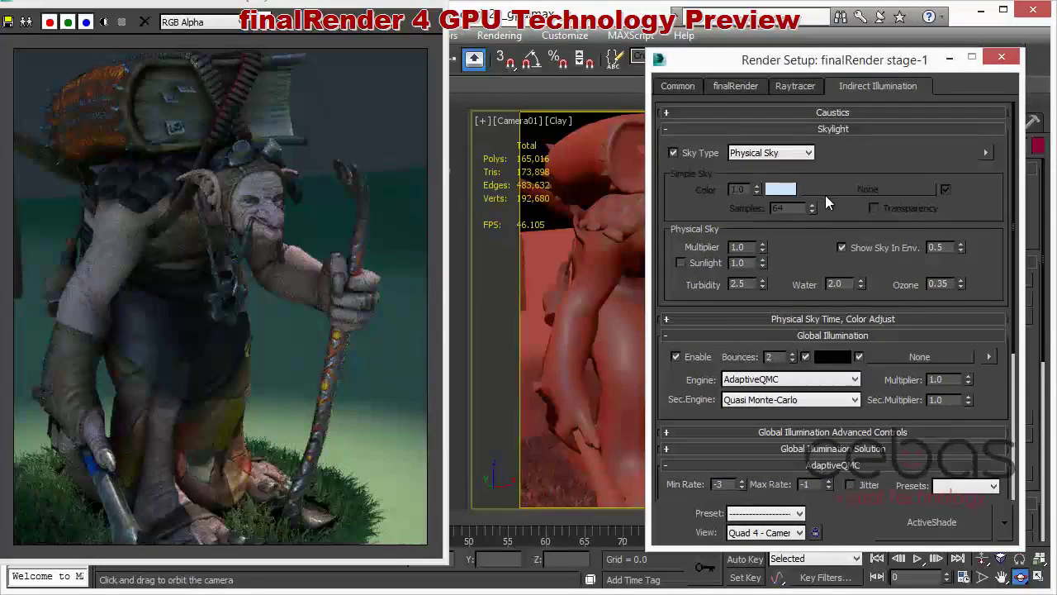
left_click(797, 322)
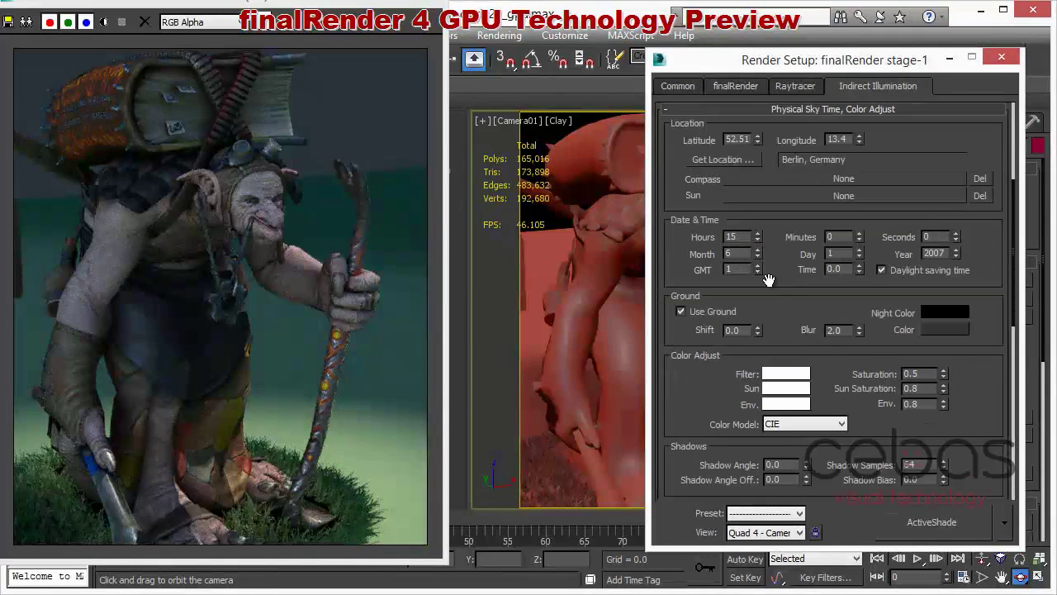
scroll(777, 289, "up", 3)
left_click(758, 313)
left_click(757, 312)
left_click(758, 313)
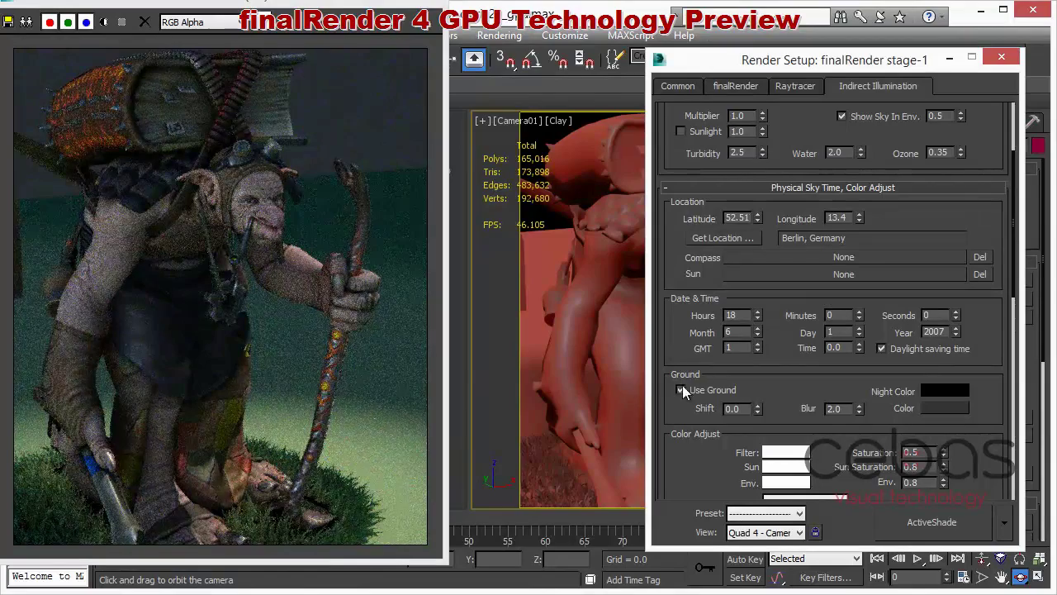
left_click(758, 311)
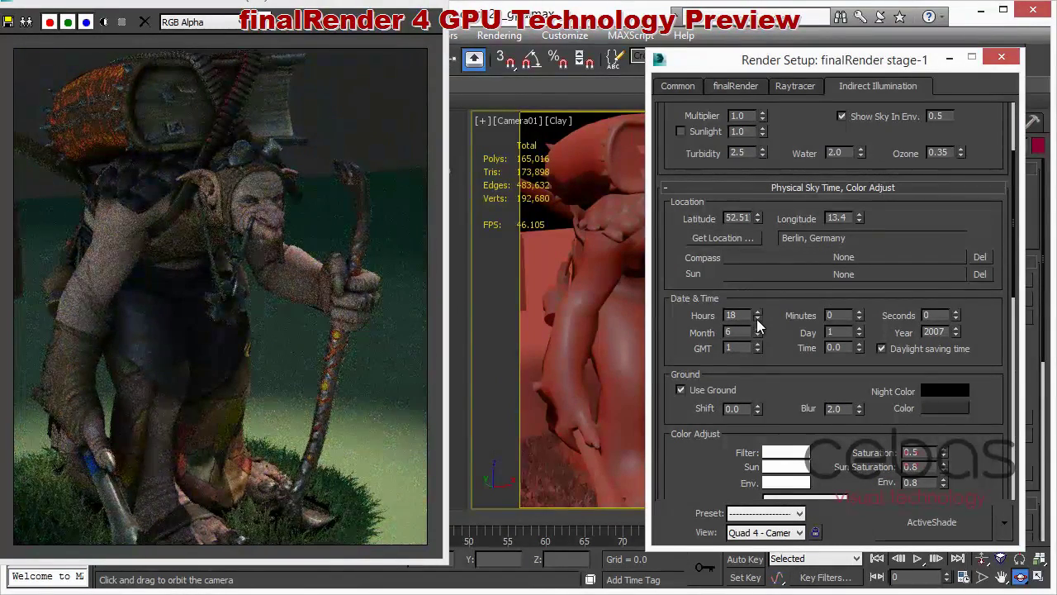
left_click(757, 319)
left_click(756, 319)
left_click(756, 318)
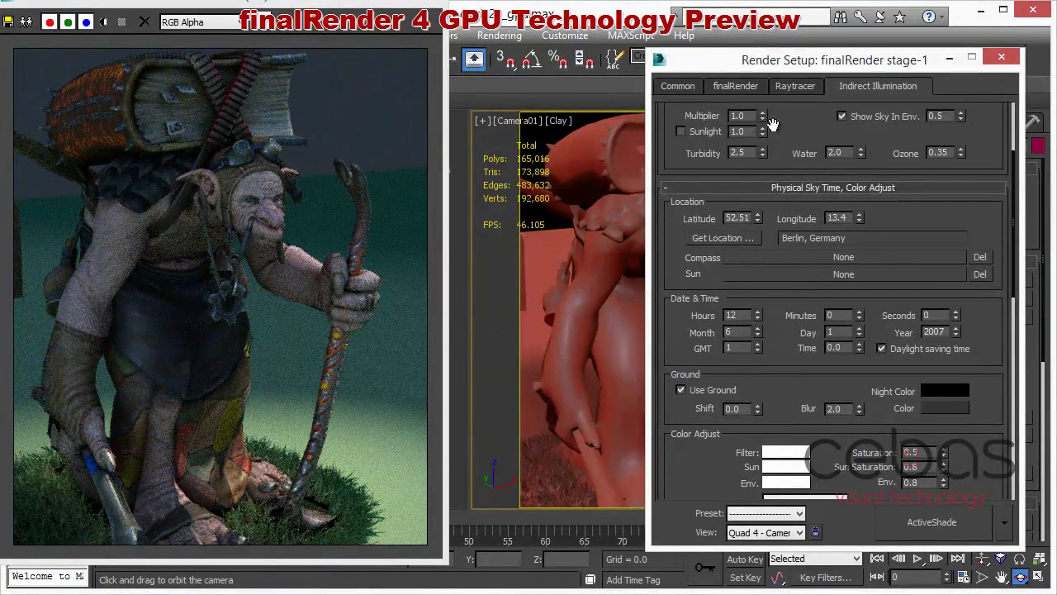
- Enable Sunlight at 0.8 strength and collapse the Time, Color Adjust rollout
left_click(703, 136)
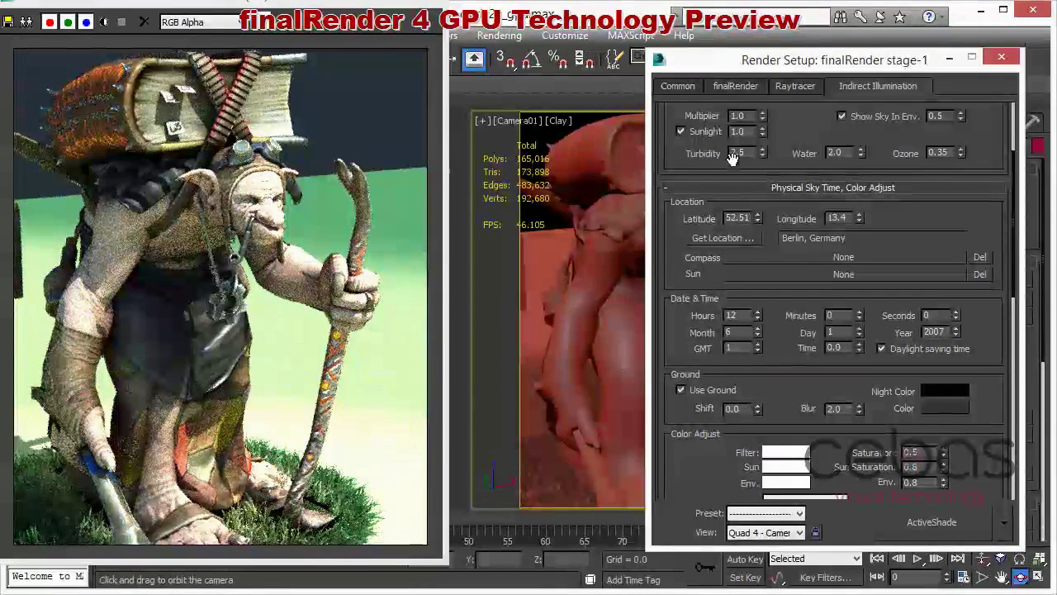
double_click(740, 131)
type("0.8")
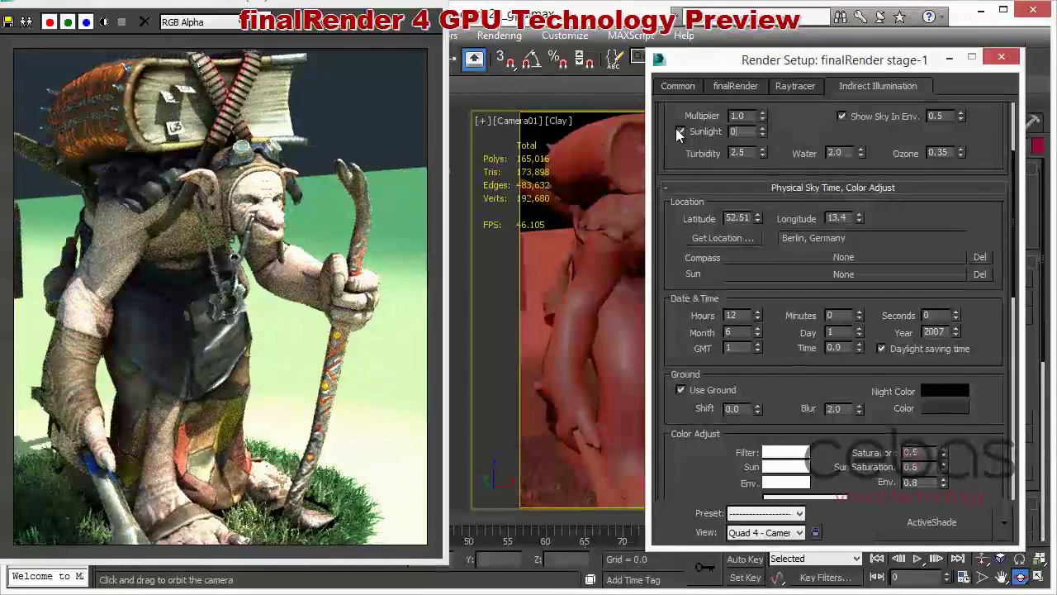
key("Return")
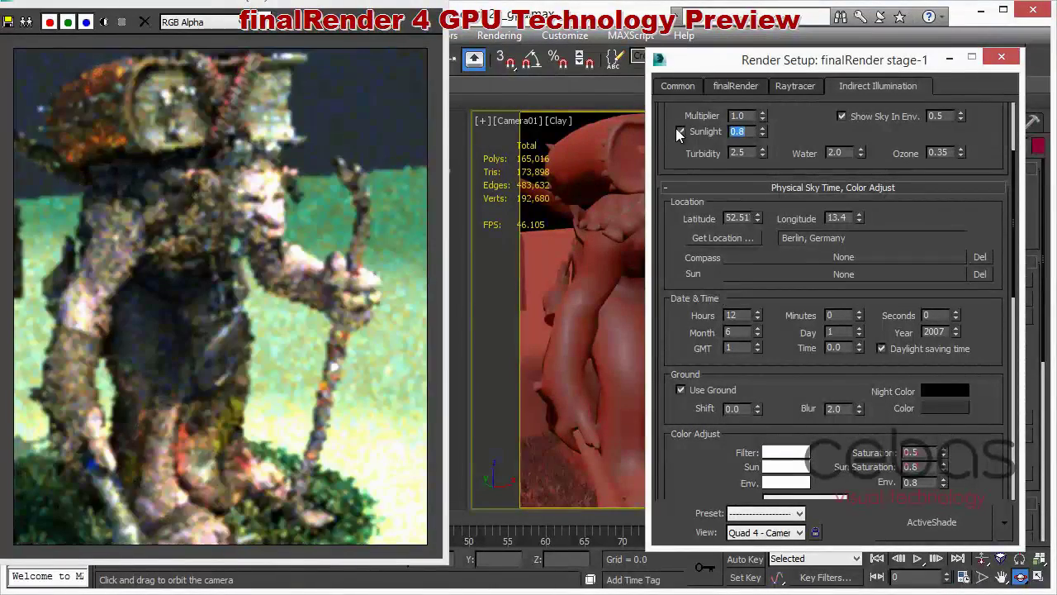
left_click(680, 131)
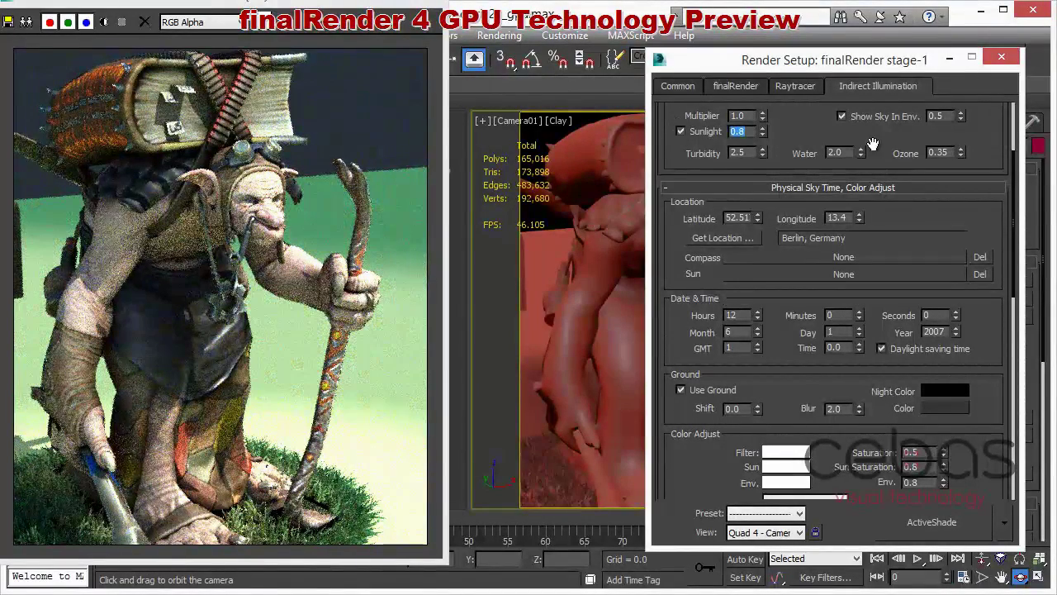
mouse_move(868, 59)
left_mouse_down()
mouse_move(863, 100)
mouse_move(889, 55)
mouse_move(866, 58)
left_mouse_up()
left_click(777, 187)
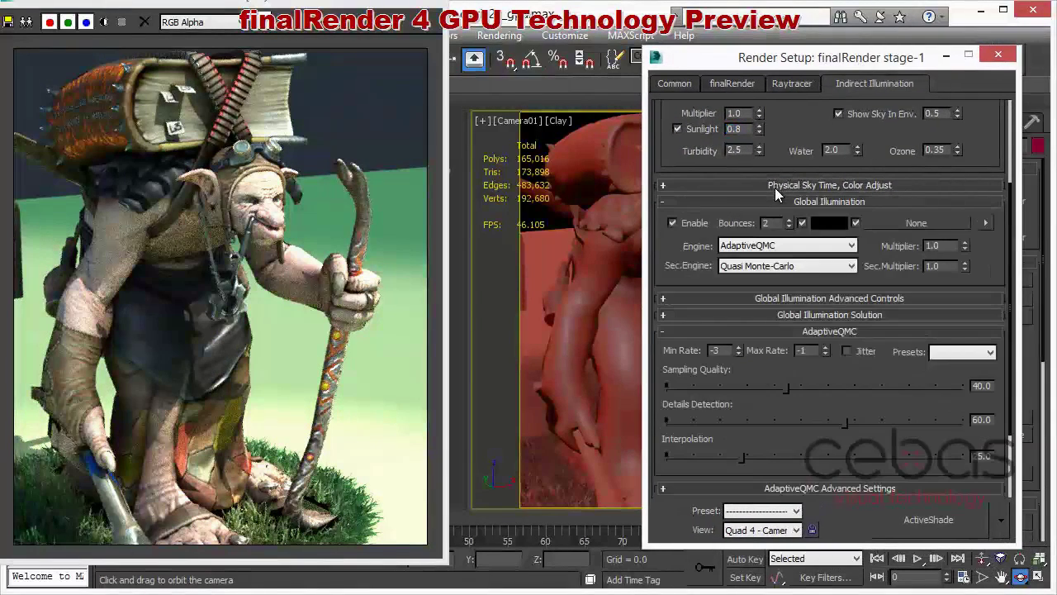
- Collapse the Global Illumination rollout, orbit Camera01 to the goblin's backpack side, and close Render Setup
left_click(704, 201)
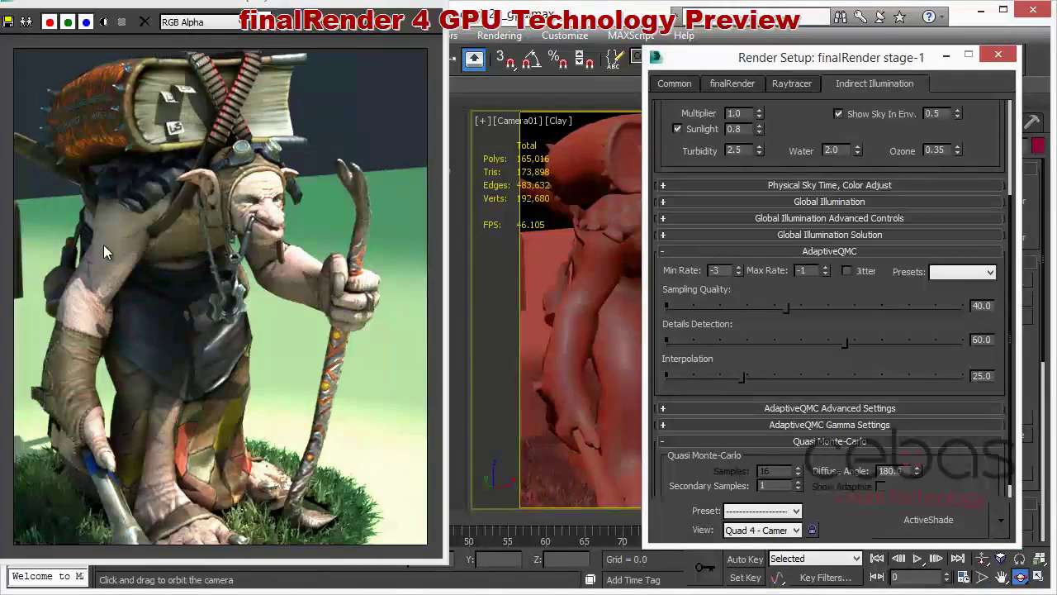
left_click_drag(570, 254, 636, 331)
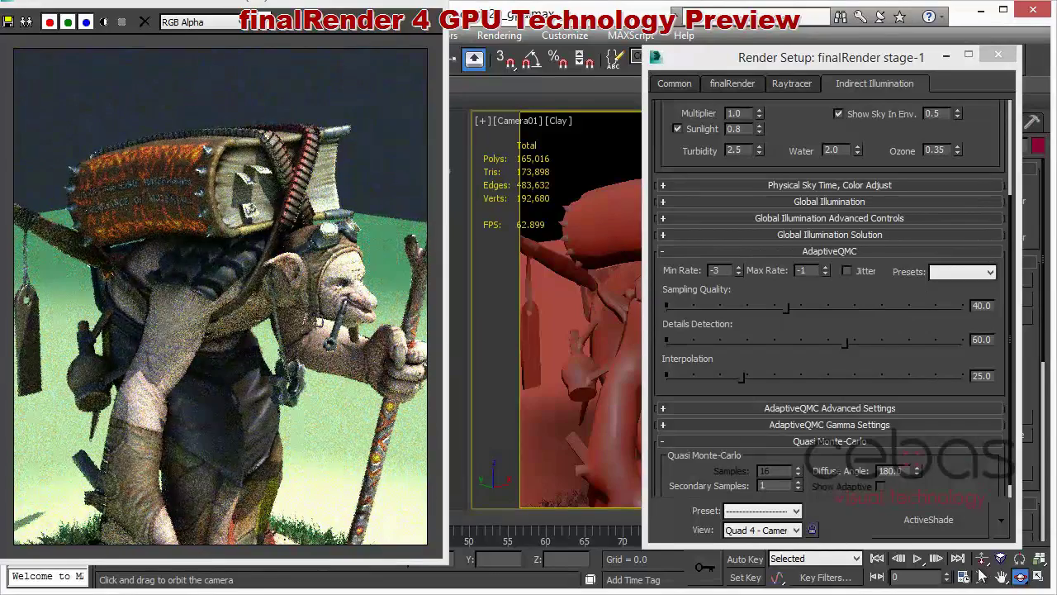
left_click(981, 559)
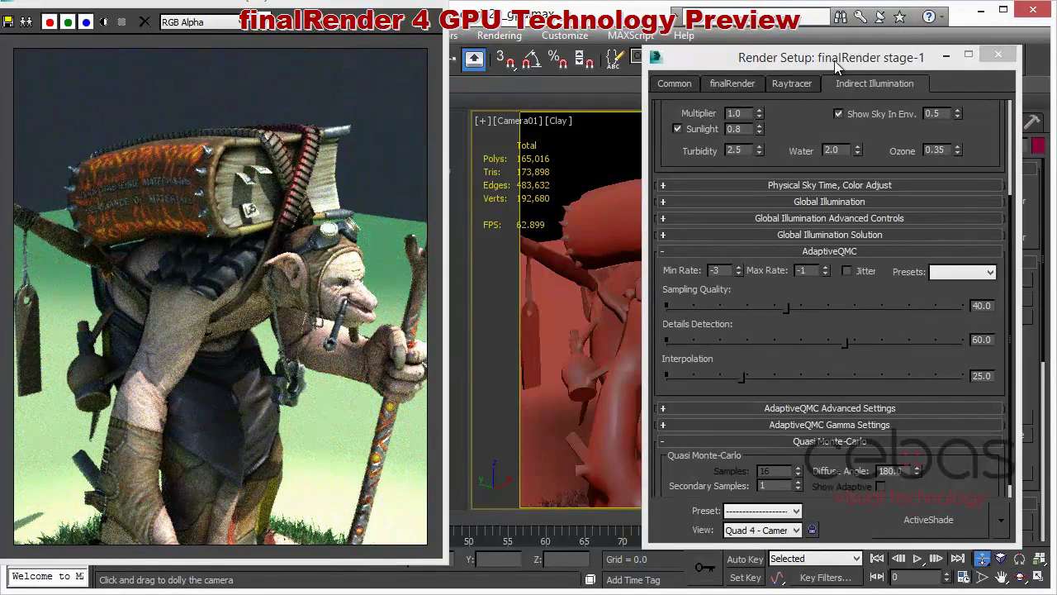
key("F10")
- Dolly and orbit Camera01 onto the book on the goblin's backpack, then pull back to the full side view
left_click_drag(612, 283, 620, 231)
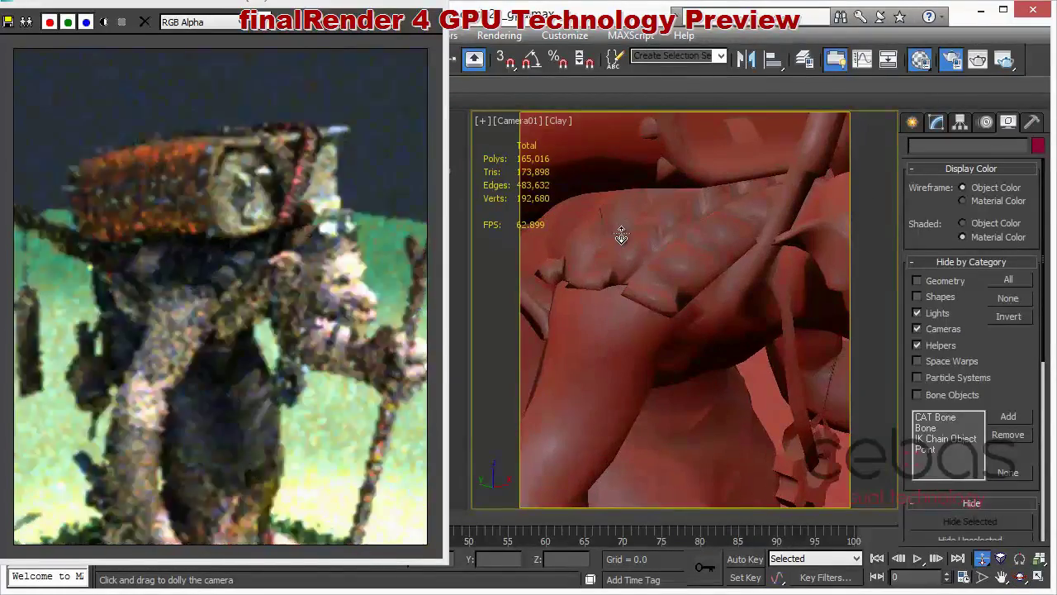
middle_click_drag(699, 309, 800, 425)
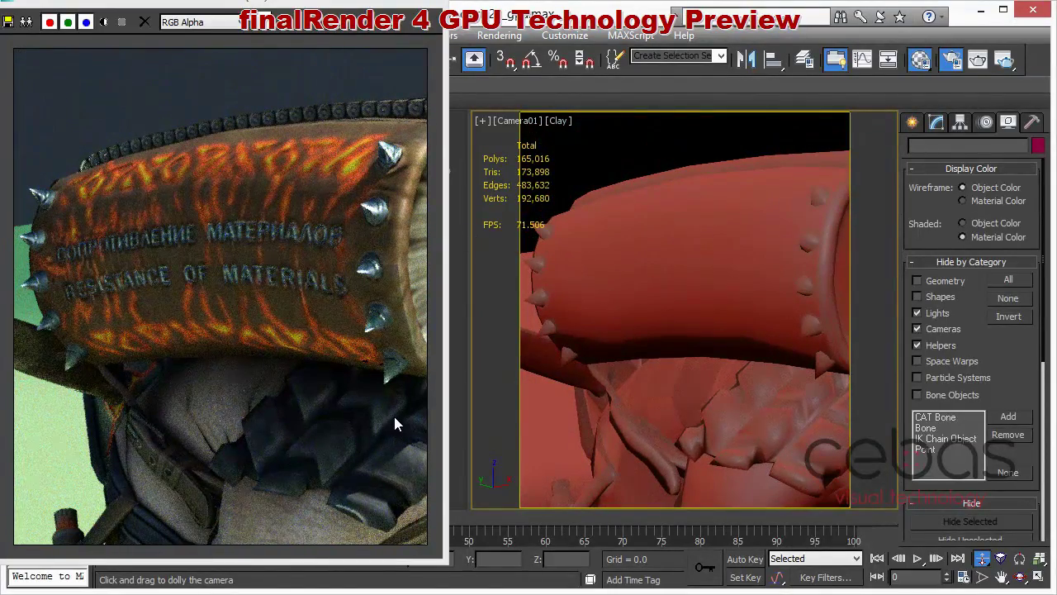
right_click(729, 350)
middle_click_drag(729, 349, 680, 299, "alt")
left_click(679, 299)
key("d")
mouse_move(704, 319)
left_mouse_down()
mouse_move(708, 397)
mouse_move(669, 234)
mouse_move(674, 315)
mouse_move(687, 295)
mouse_move(686, 320)
left_mouse_up()
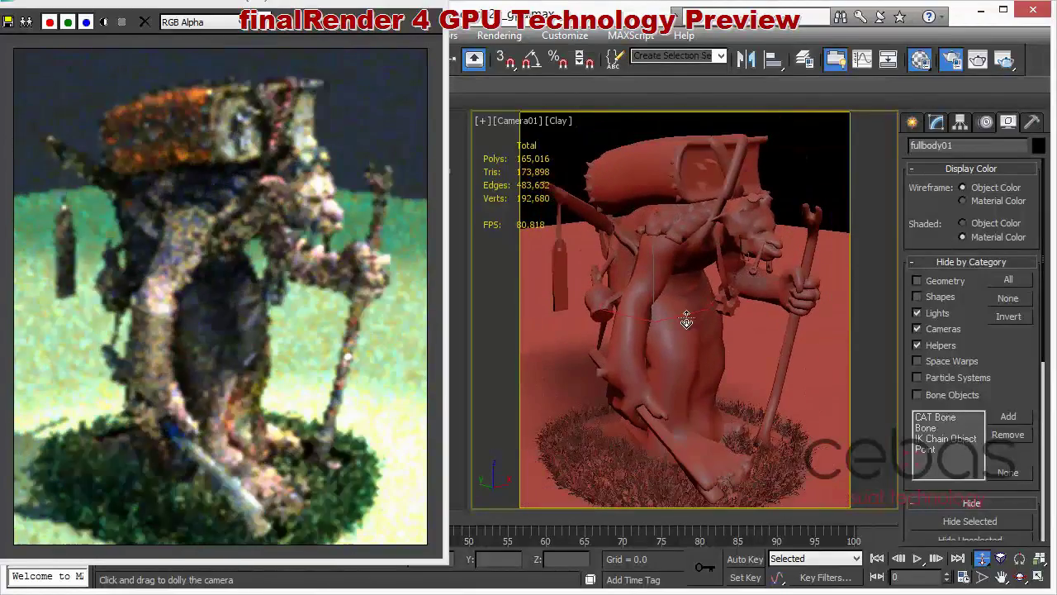